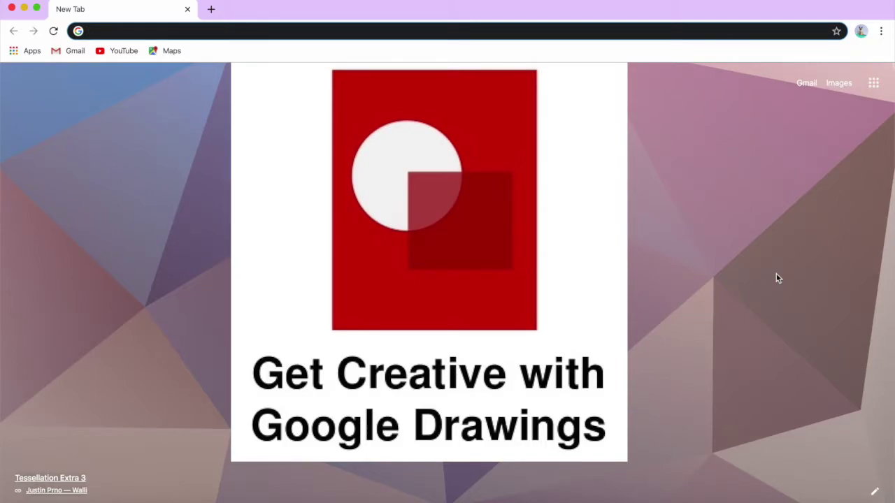
Search for 'google drawings' and open the Google Drawings site from the results.
{"action": "type", "text": "google dr"}
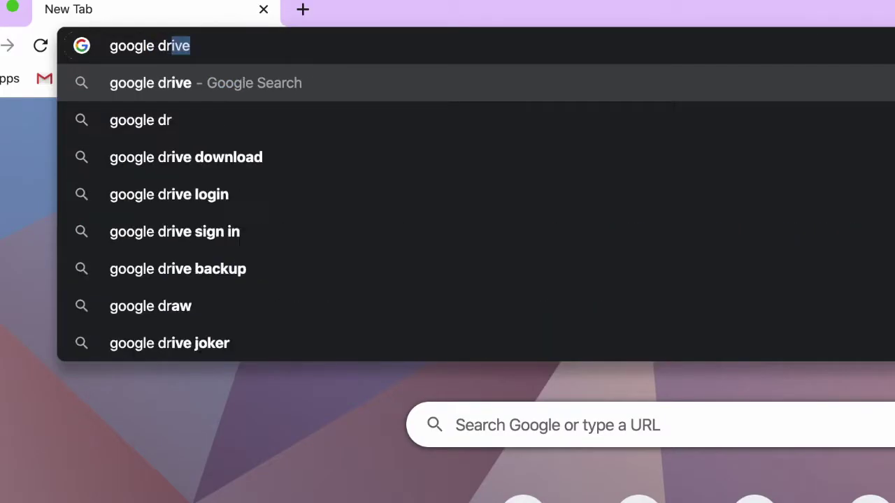
{"action": "type", "text": "awings"}
{"action": "key", "text": "Return"}
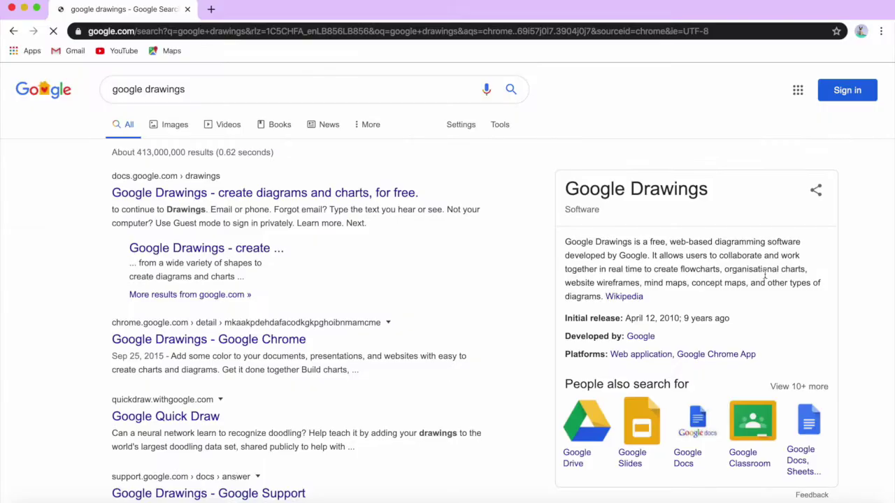
{"action": "left_click", "coordinate": [227, 199]}
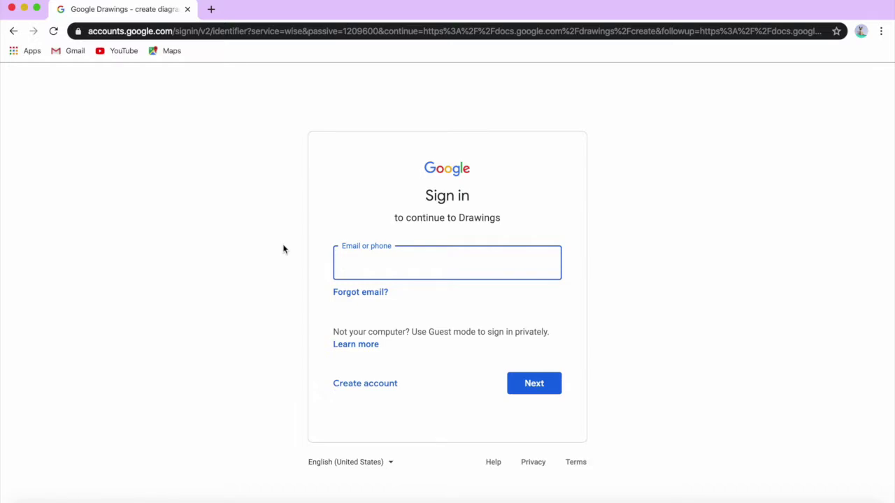
Sign in with the account e-mail and password to open a new blank drawing.
{"action": "type", "text": "wlcmon"}
{"action": "key", "text": "BackSpace"}
{"action": "key", "text": "BackSpace"}
{"action": "key", "text": "BackSpace"}
{"action": "key", "text": "BackSpace"}
{"action": "key", "text": "BackSpace"}
{"action": "key", "text": "Return"}
{"action": "type", "text": "********"}
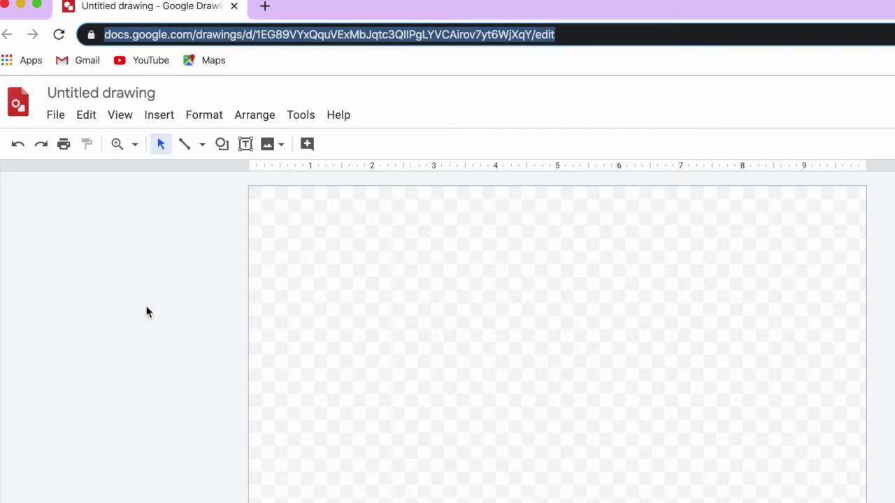
Rename the untitled drawing to 'Logo 1'.
{"action": "left_click", "coordinate": [97, 87]}
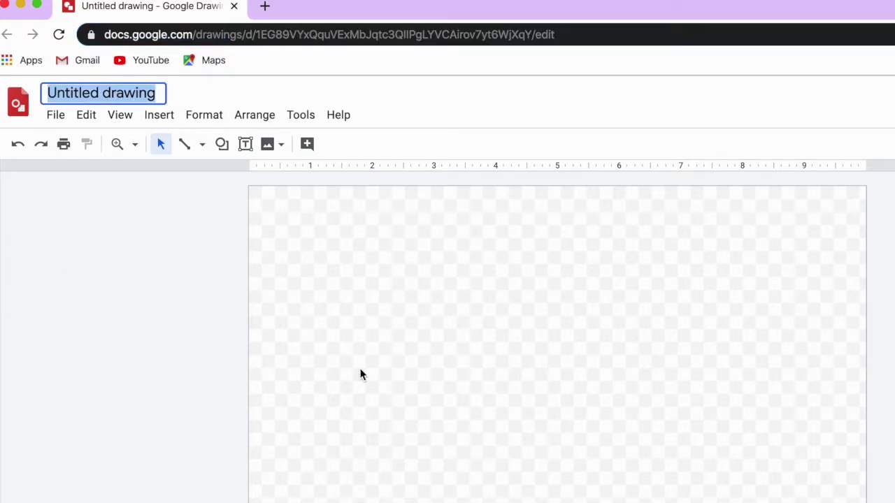
{"action": "type", "text": "Logo 1"}
{"action": "key", "text": "Return"}
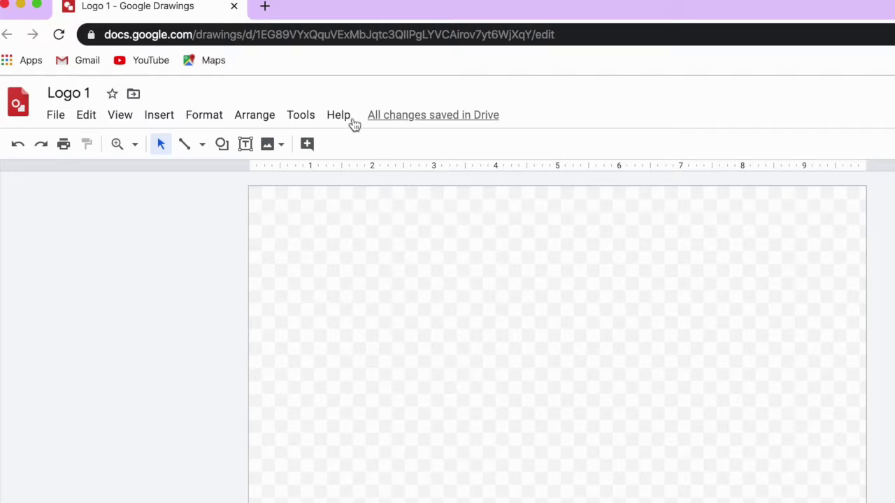
{"action": "mouse_move", "coordinate": [393, 115]}
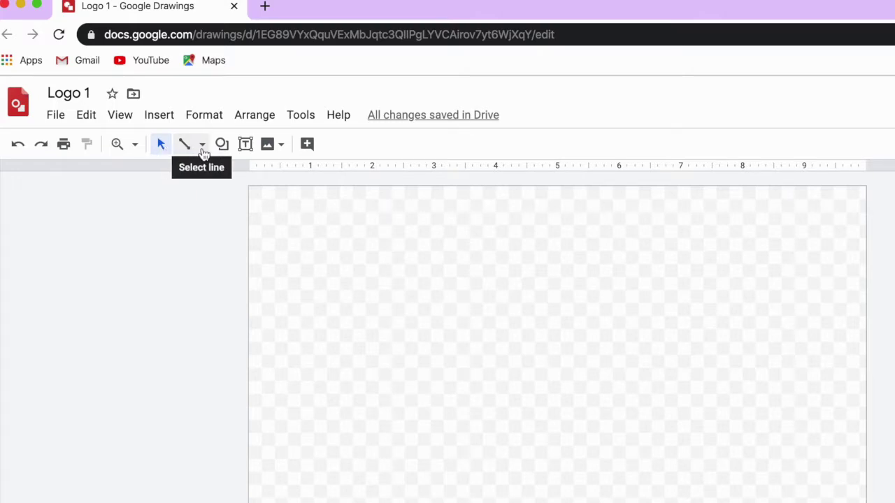
{"action": "left_click", "coordinate": [202, 147]}
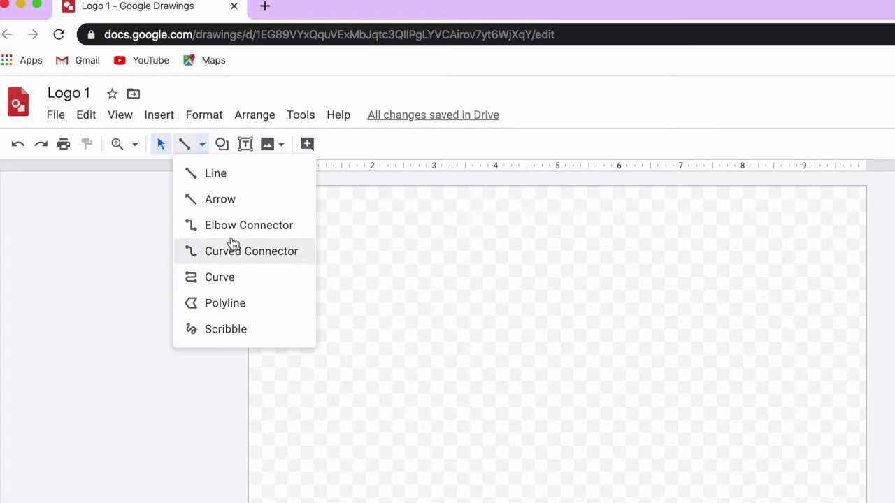
{"action": "left_click", "coordinate": [222, 144]}
{"action": "mouse_move", "coordinate": [315, 181]}
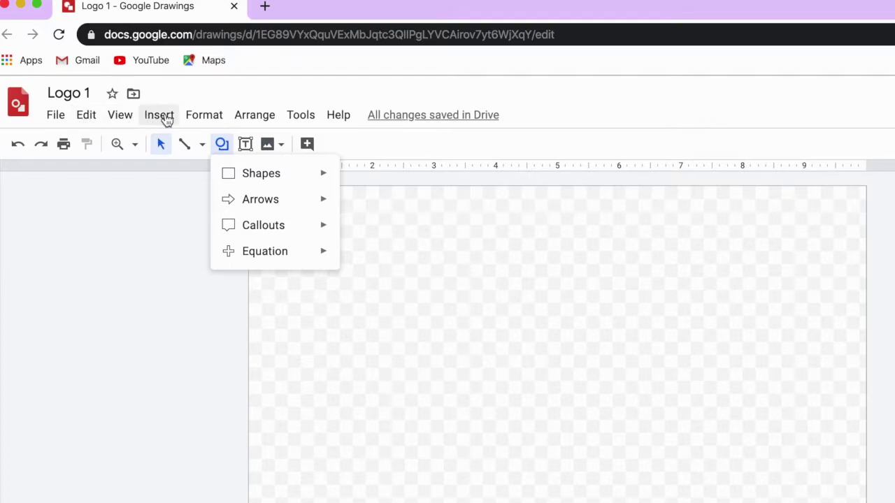
{"action": "left_click", "coordinate": [167, 120]}
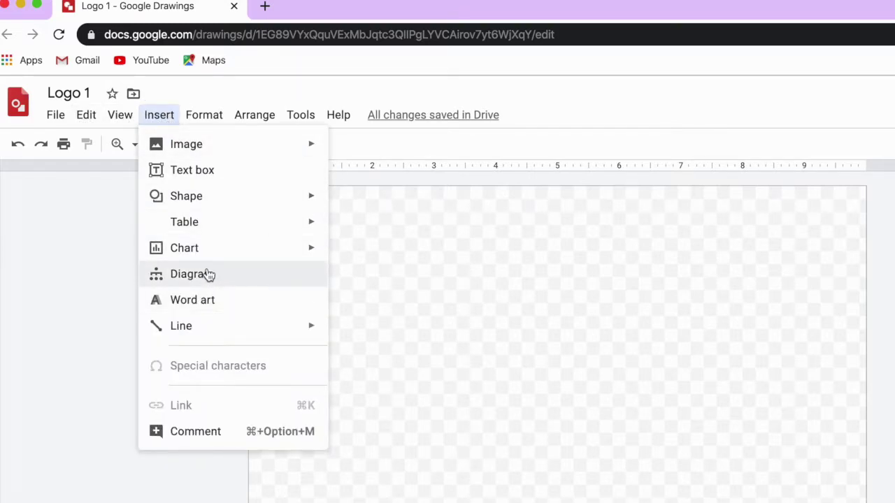
{"action": "mouse_move", "coordinate": [199, 250]}
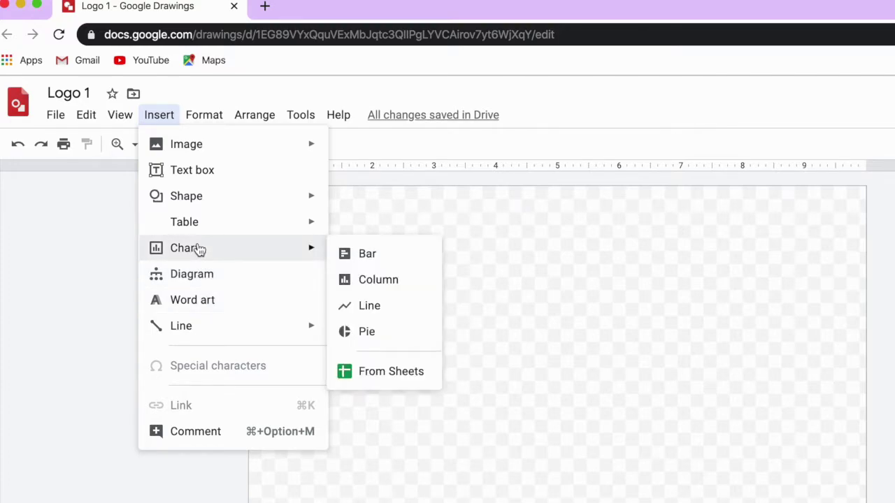
{"action": "mouse_move", "coordinate": [217, 221]}
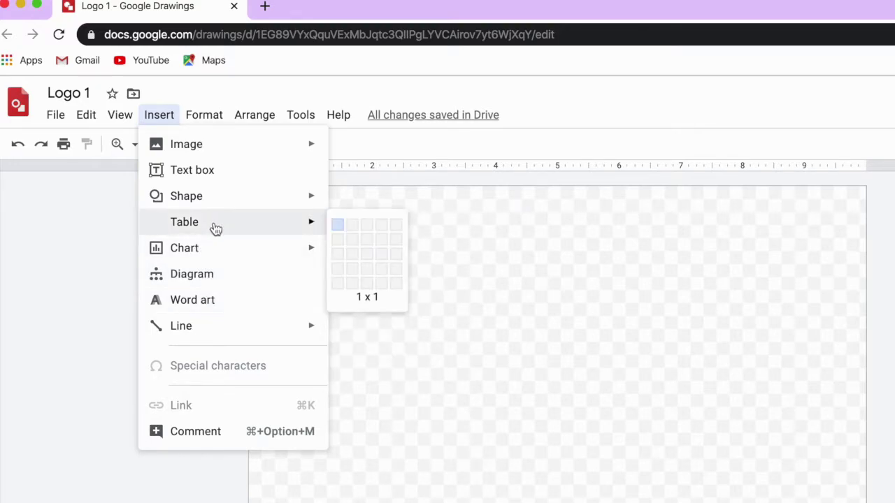
{"action": "mouse_move", "coordinate": [118, 121]}
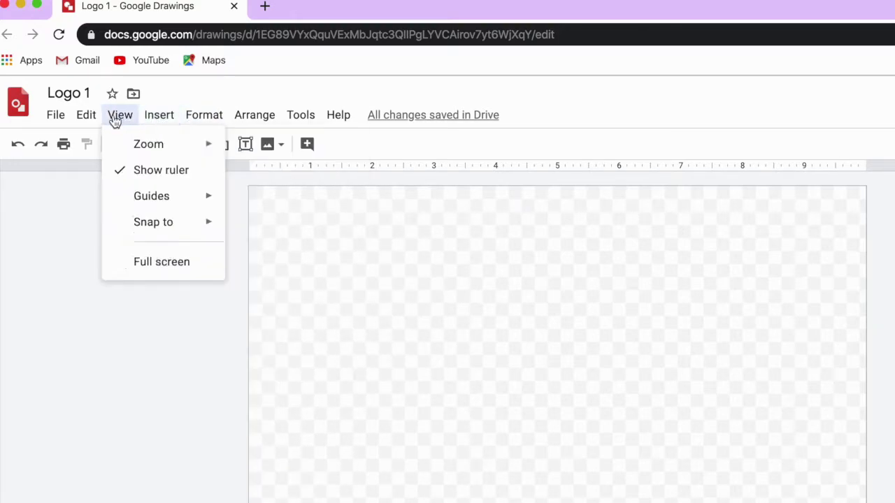
{"action": "left_click", "coordinate": [290, 308]}
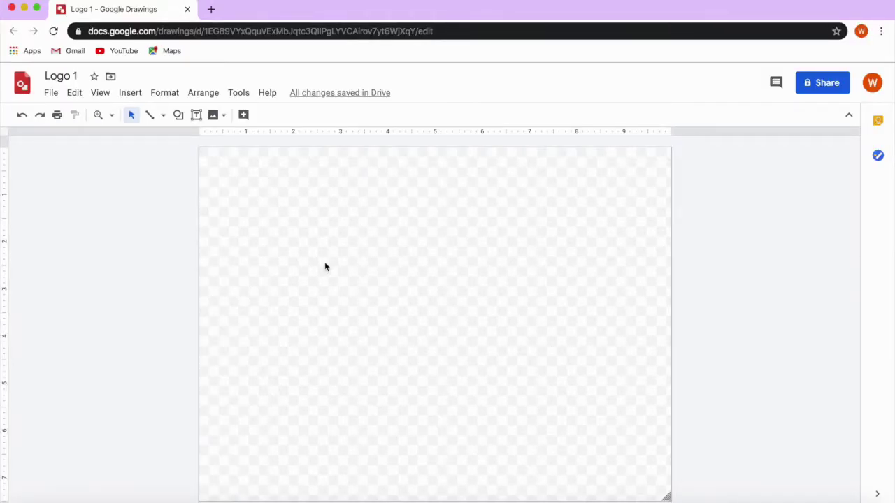
In a new tab, search Google Images for rabbit clipart and filter results to Clip Art.
{"action": "left_click", "coordinate": [211, 9]}
{"action": "left_click", "coordinate": [809, 83]}
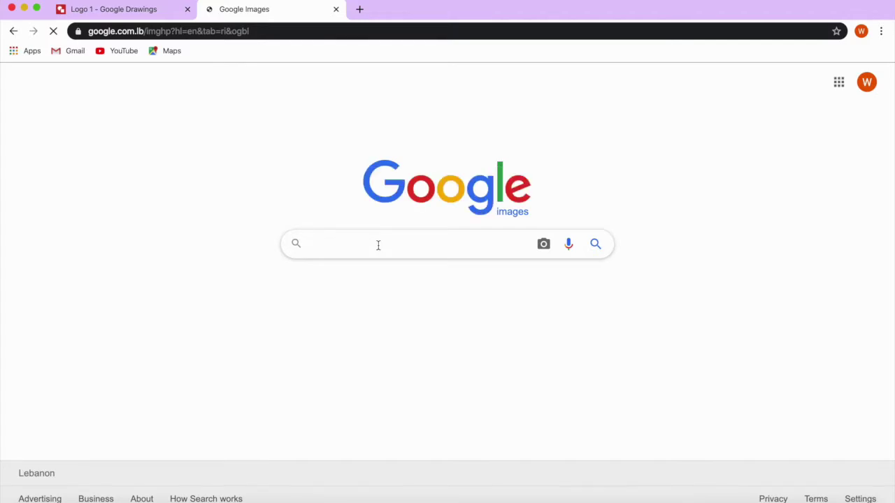
{"action": "type", "text": "rabbit"}
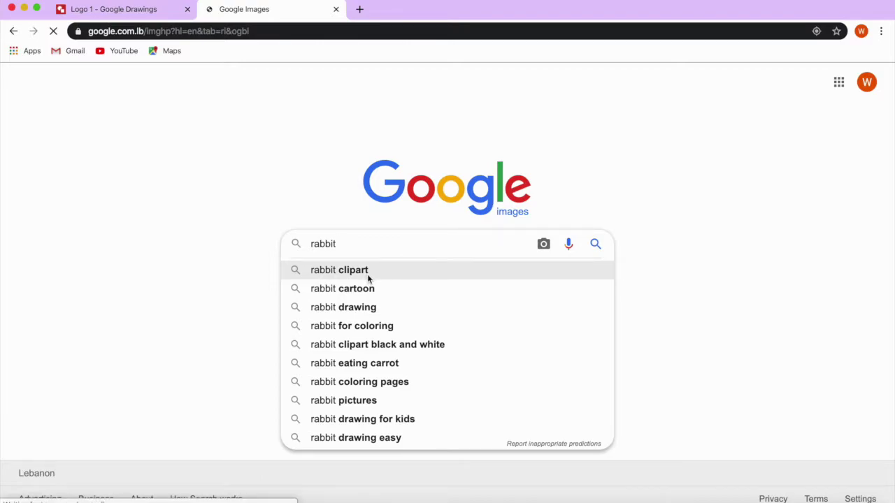
{"action": "left_click", "coordinate": [368, 274]}
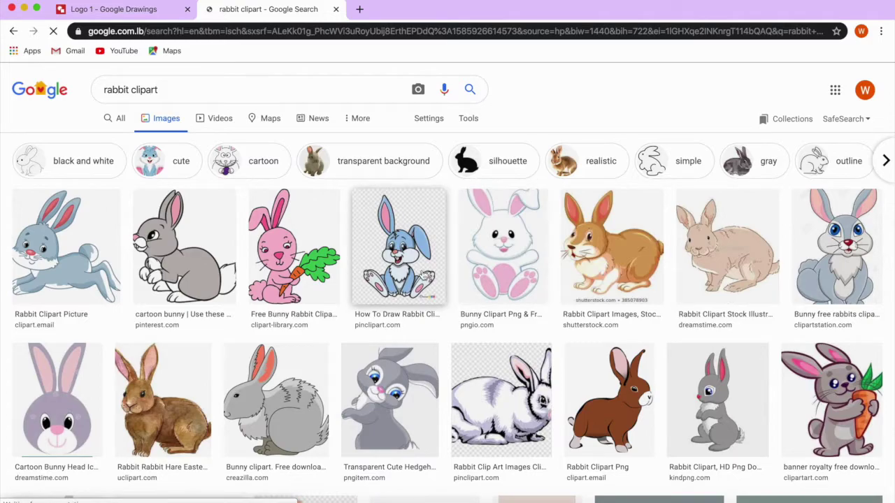
{"action": "left_click", "coordinate": [477, 120]}
{"action": "left_click", "coordinate": [260, 142]}
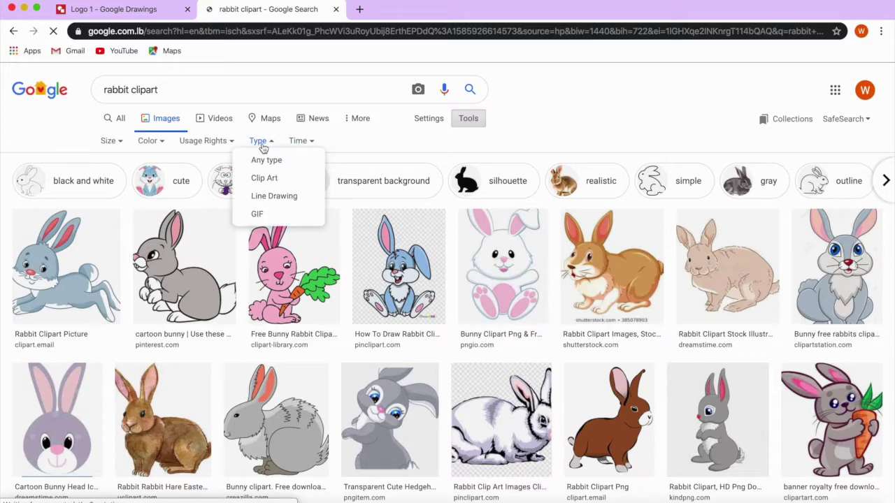
{"action": "left_click", "coordinate": [272, 180]}
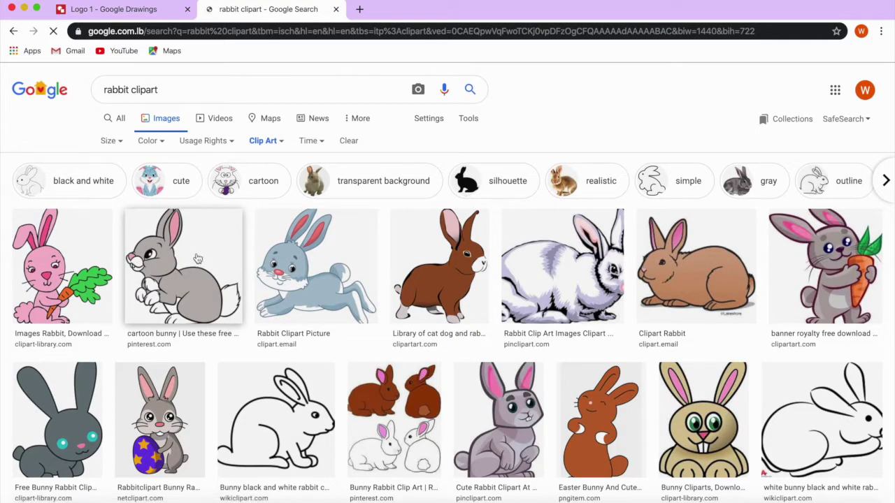
Copy the cartoon bunny image from the results and return to the Logo 1 tab.
{"action": "left_click", "coordinate": [33, 429]}
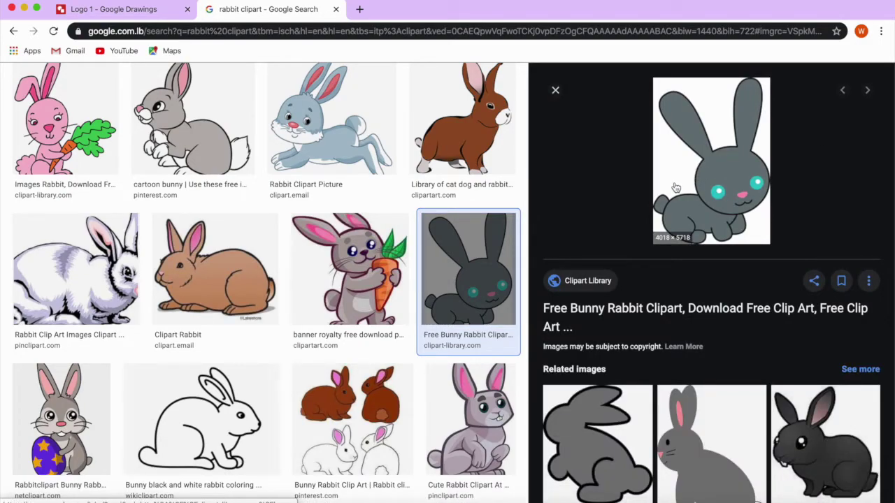
{"action": "left_click", "coordinate": [183, 132]}
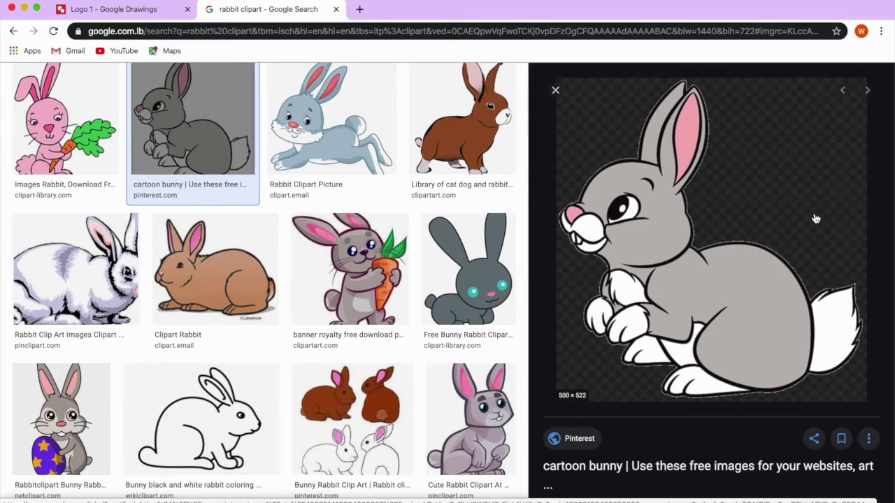
{"action": "right_click", "coordinate": [722, 281]}
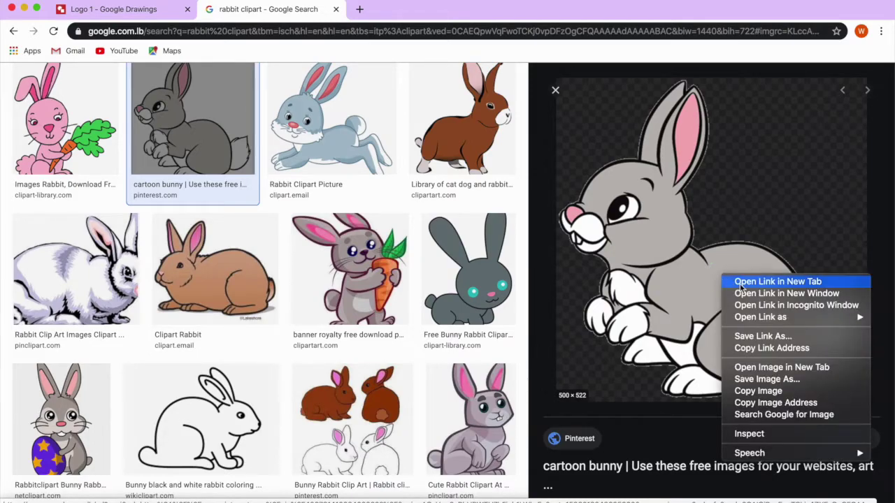
{"action": "left_click", "coordinate": [781, 392]}
{"action": "left_click", "coordinate": [134, 12]}
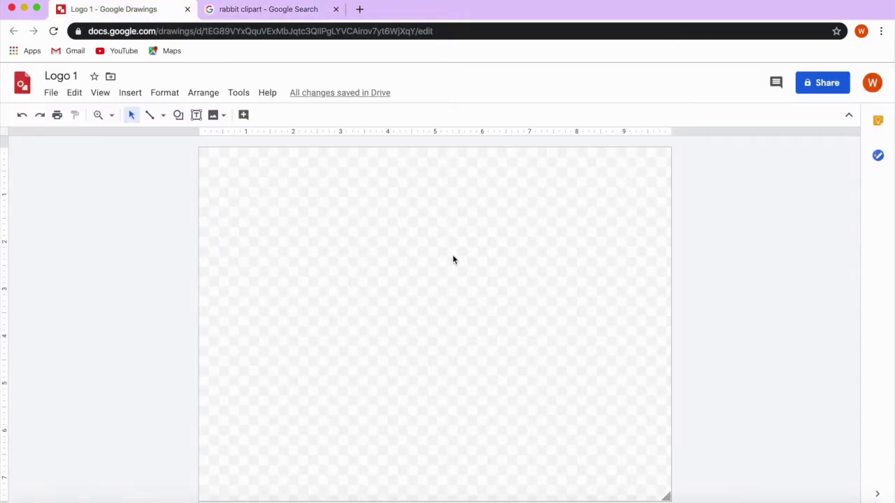
Paste the bunny onto the canvas, shrink it from the top-left corner and move it up-left.
{"action": "right_click", "coordinate": [452, 258]}
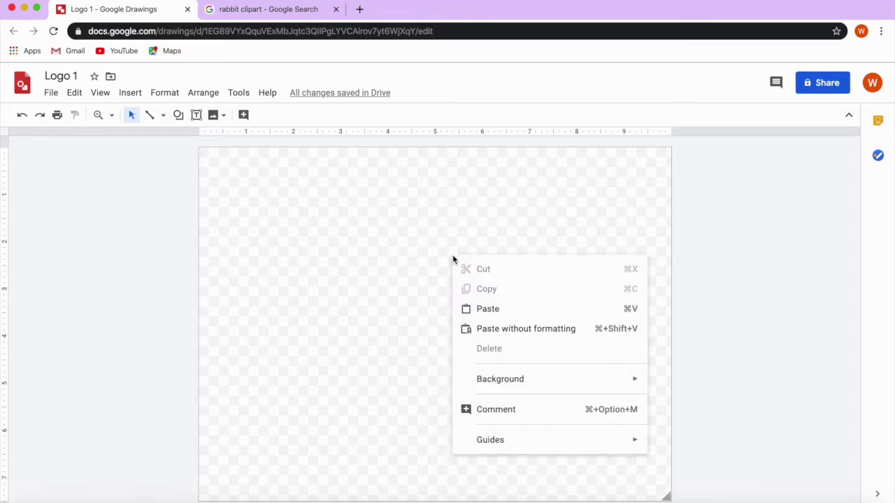
{"action": "left_click", "coordinate": [632, 311]}
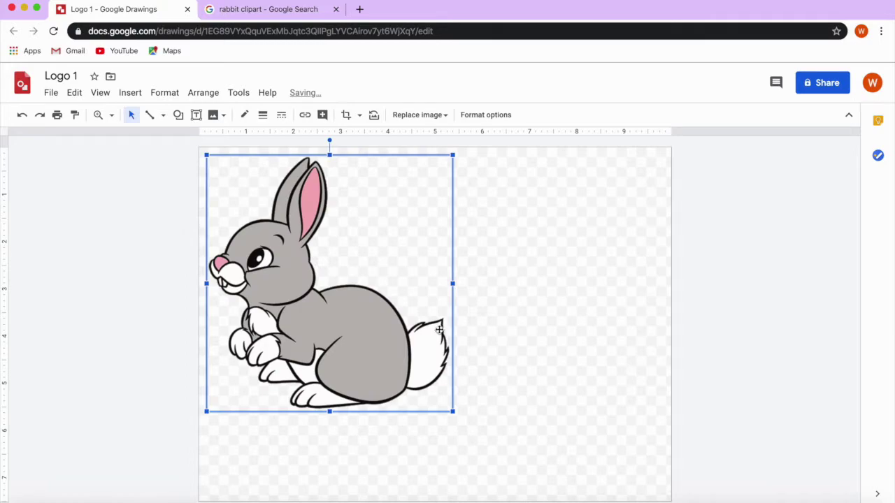
{"action": "left_click_drag", "start_coordinate": [387, 339], "coordinate": [552, 378]}
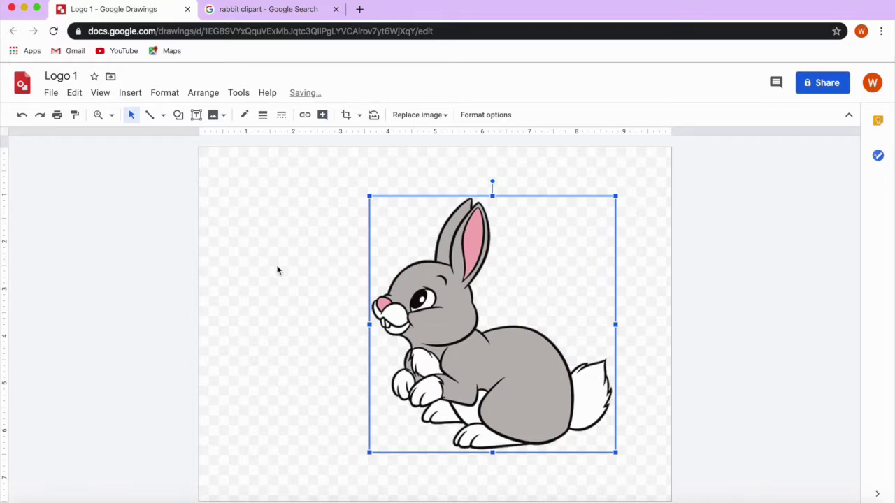
{"action": "left_click_drag", "start_coordinate": [369, 196], "coordinate": [421, 266]}
{"action": "left_click_drag", "start_coordinate": [465, 322], "coordinate": [361, 308]}
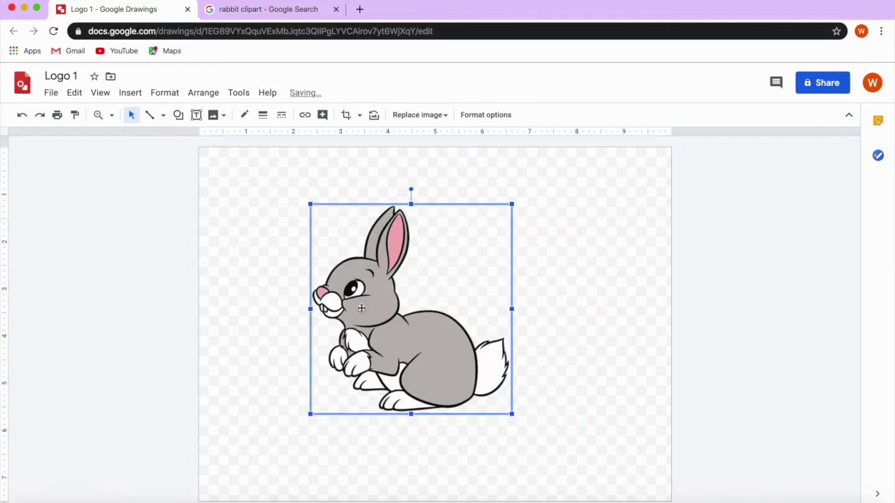
{"action": "left_click", "coordinate": [484, 118]}
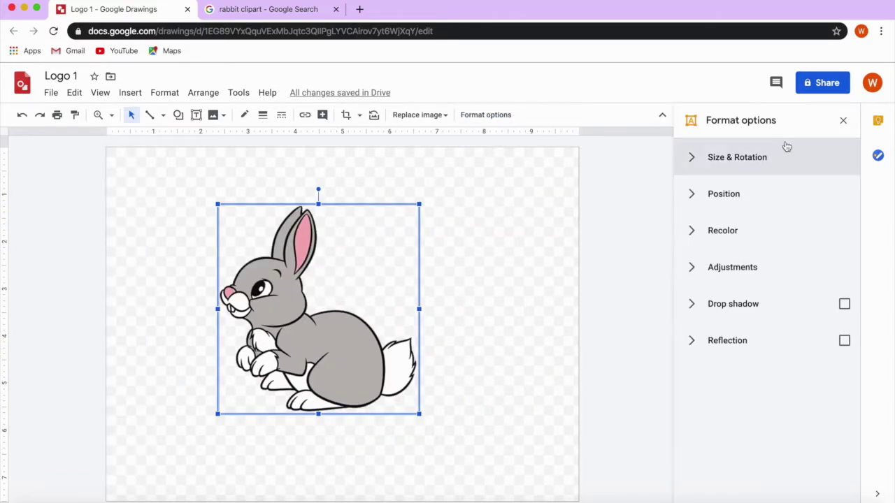
Lock the aspect ratio and shrink the rabbit to about 3.14 by 3.28 inches.
{"action": "left_click", "coordinate": [729, 169]}
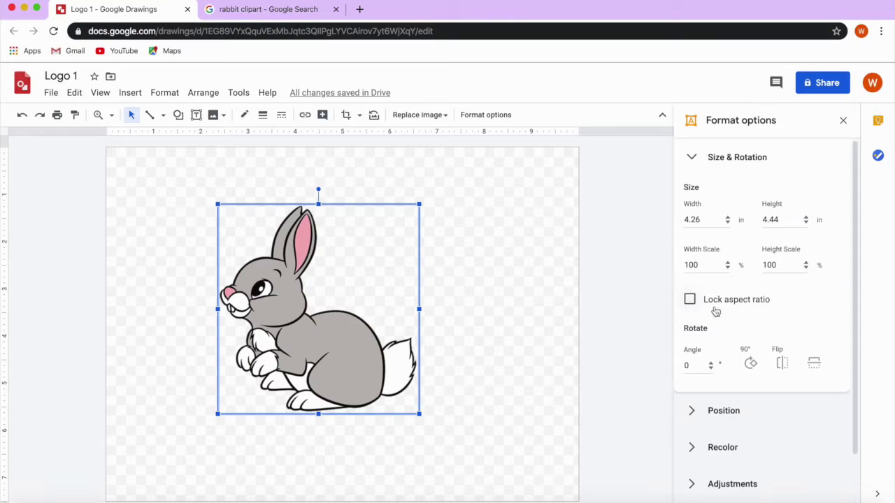
{"action": "left_click", "coordinate": [689, 299]}
{"action": "left_click_drag", "start_coordinate": [418, 414], "coordinate": [365, 359]}
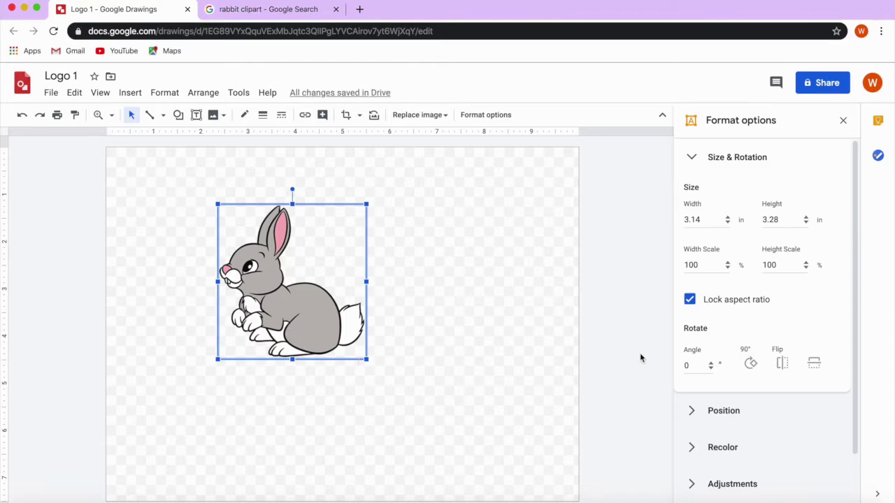
{"action": "left_click", "coordinate": [689, 299]}
{"action": "left_click_drag", "start_coordinate": [365, 282], "coordinate": [307, 282]}
{"action": "left_click", "coordinate": [21, 115]}
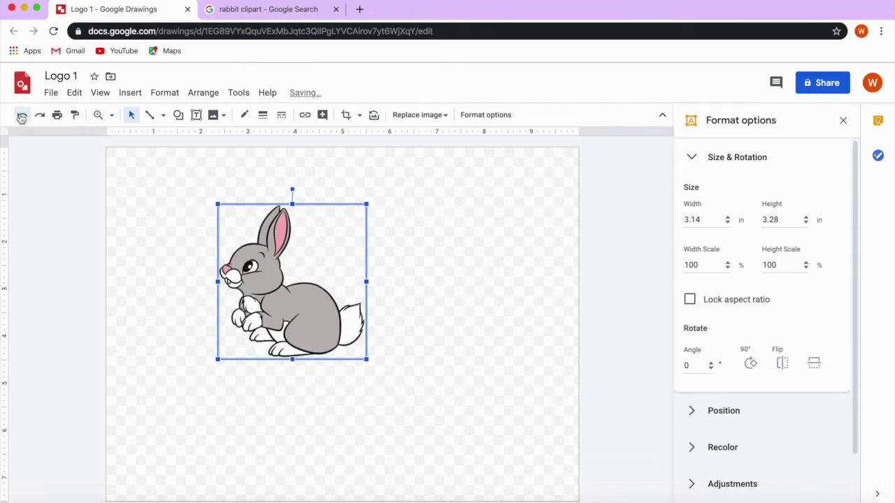
Recolour the rabbit black using the Negative recolor option.
{"action": "left_click", "coordinate": [722, 234]}
{"action": "left_click", "coordinate": [739, 266]}
{"action": "scroll", "coordinate": [800, 342], "scroll_direction": "down", "scroll_amount": 3}
{"action": "scroll", "coordinate": [798, 349], "scroll_direction": "down", "scroll_amount": 1}
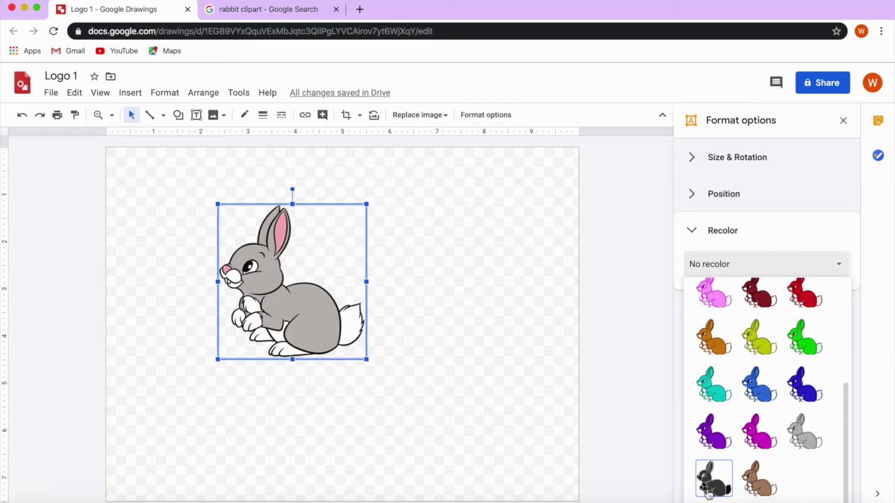
{"action": "left_click", "coordinate": [712, 478]}
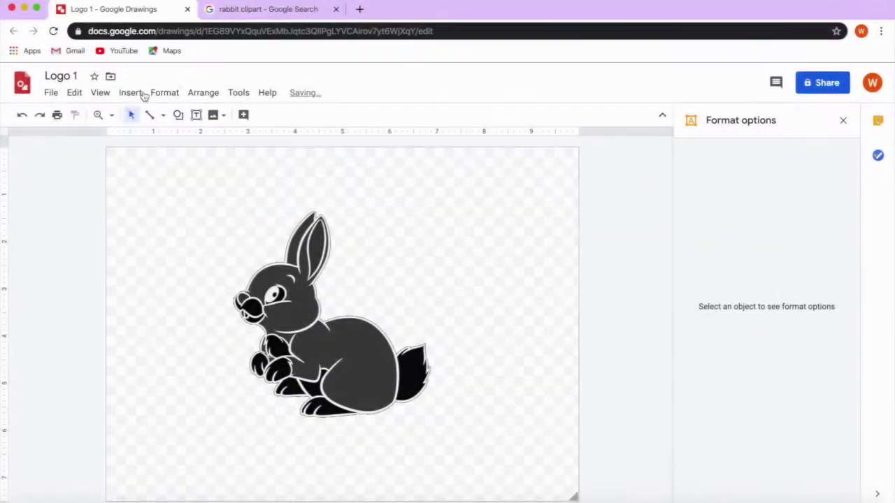
{"action": "left_click", "coordinate": [131, 93]}
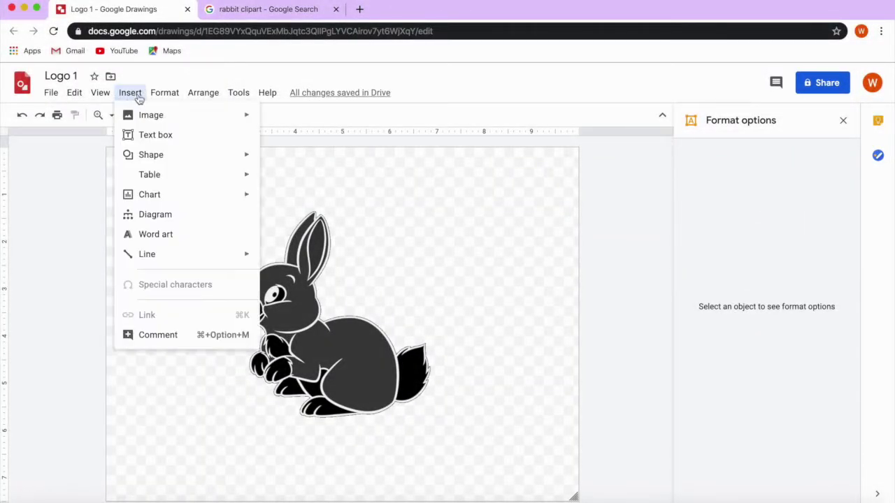
Insert 'RabbitBot' word art and move it below the rabbit.
{"action": "left_click", "coordinate": [174, 237]}
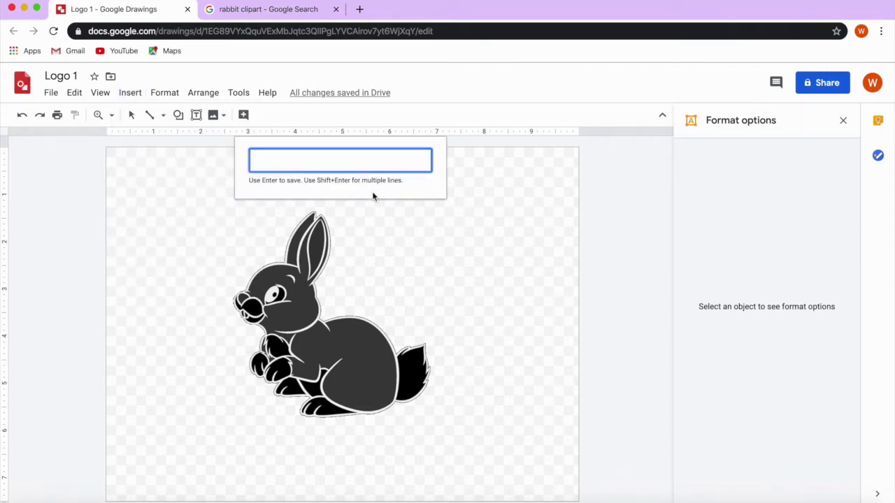
{"action": "type", "text": "RabbitBot"}
{"action": "key", "text": "Escape"}
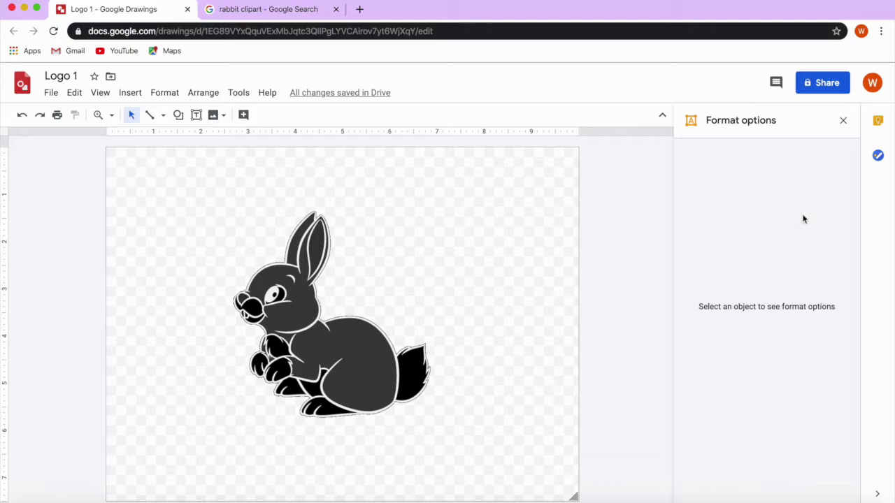
{"action": "left_click_drag", "start_coordinate": [423, 316], "coordinate": [420, 451]}
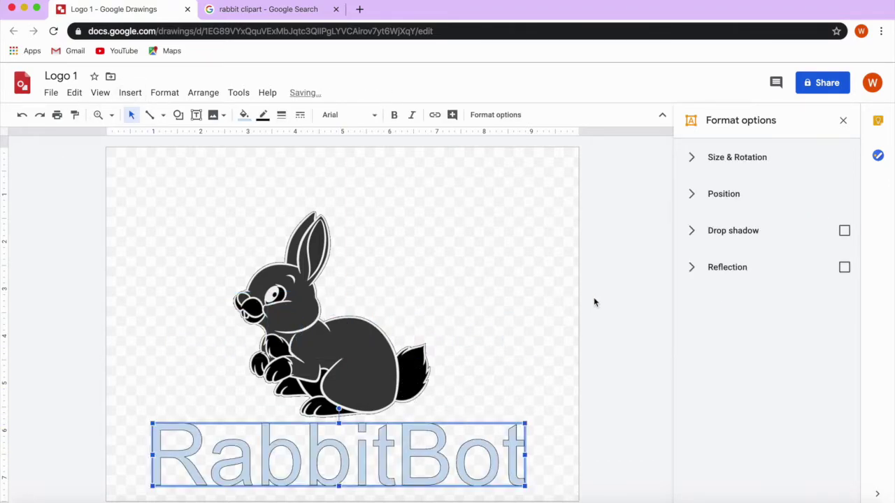
Set the RabbitBot text to bold Comfortaa and widen it to sit under the rabbit.
{"action": "left_click", "coordinate": [376, 117]}
{"action": "left_click", "coordinate": [410, 225]}
{"action": "left_click", "coordinate": [348, 114]}
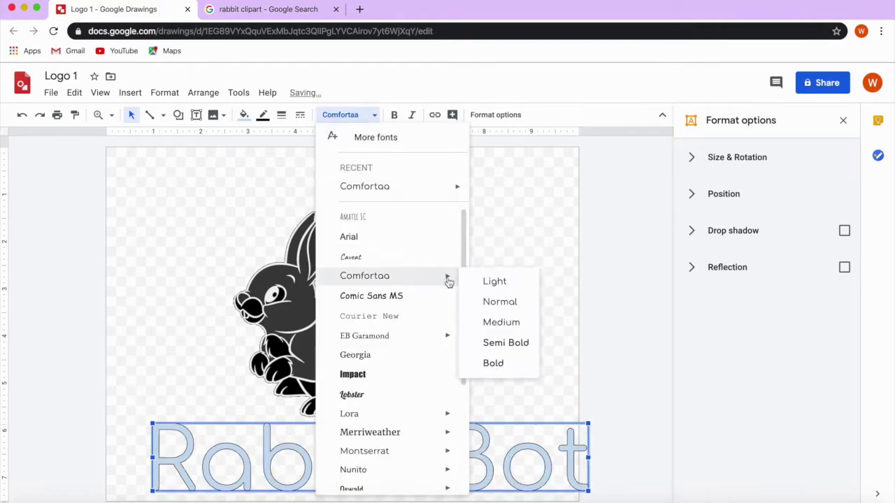
{"action": "left_click", "coordinate": [443, 278]}
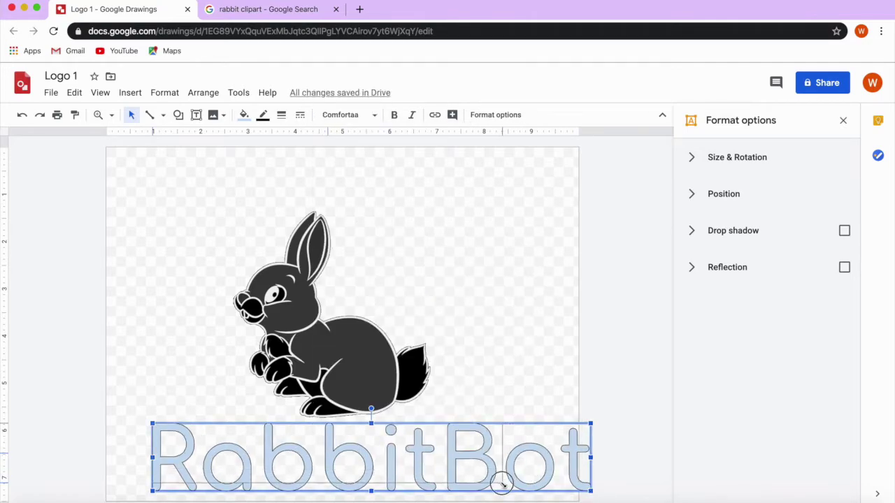
{"action": "left_click_drag", "start_coordinate": [385, 465], "coordinate": [405, 466]}
{"action": "left_click", "coordinate": [374, 115]}
{"action": "left_click", "coordinate": [436, 192]}
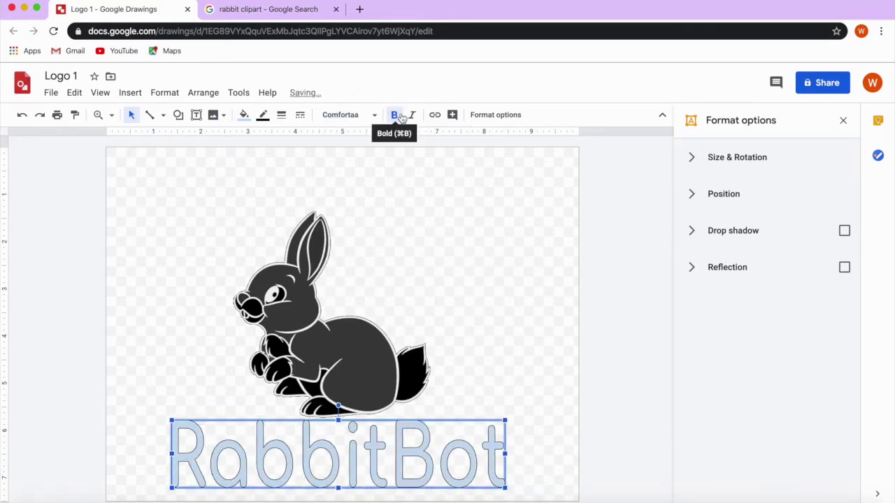
Fill the RabbitBot letters black and set their outline colour.
{"action": "left_click", "coordinate": [243, 115]}
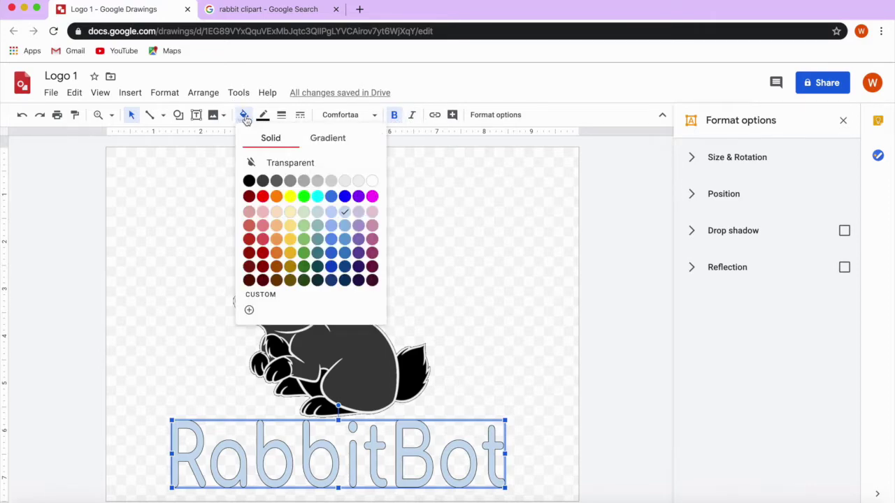
{"action": "left_click", "coordinate": [248, 181]}
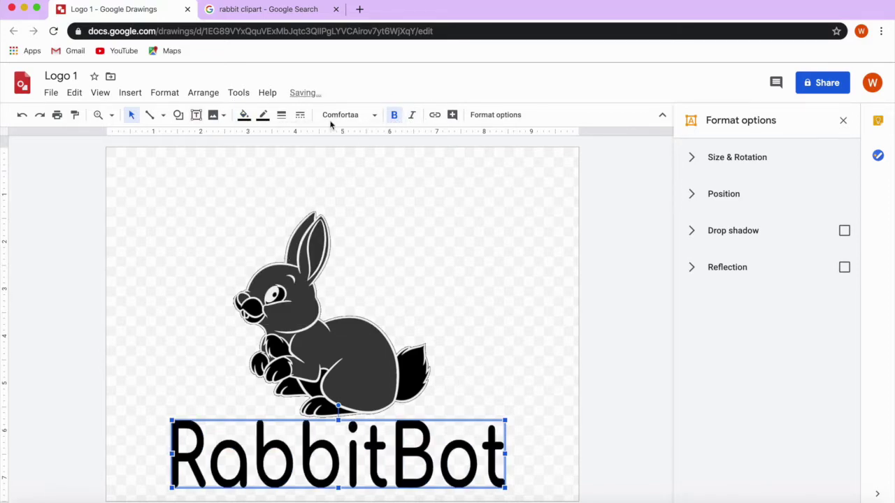
{"action": "left_click", "coordinate": [263, 119]}
{"action": "left_click", "coordinate": [373, 158]}
{"action": "left_click", "coordinate": [178, 115]}
{"action": "mouse_move", "coordinate": [221, 138]}
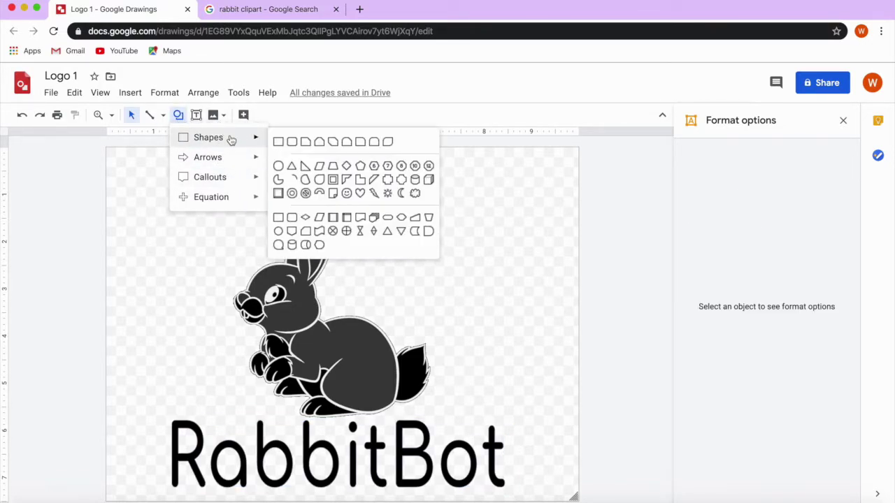
Draw a large oval around the rabbit, send it behind, and fill it with a grey radial gradient.
{"action": "left_click", "coordinate": [277, 167]}
{"action": "mouse_move", "coordinate": [165, 170]}
{"action": "left_mouse_down"}
{"action": "mouse_move", "coordinate": [515, 427]}
{"action": "mouse_move", "coordinate": [511, 420]}
{"action": "left_mouse_up"}
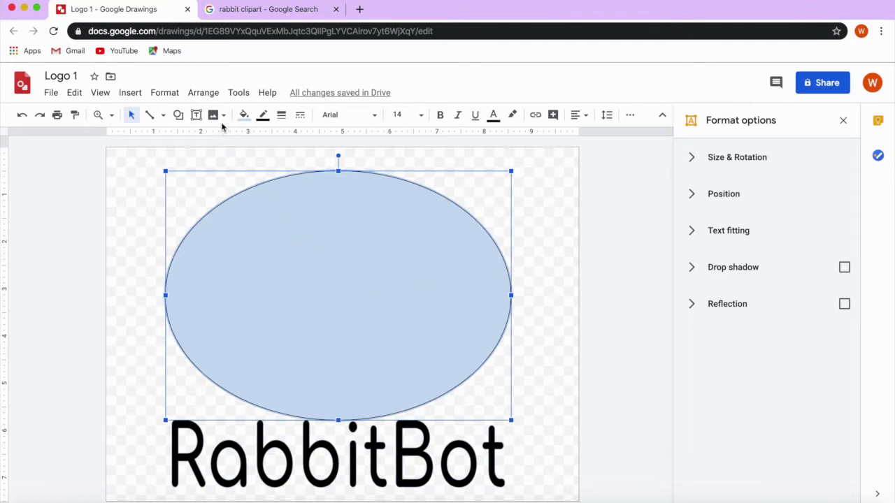
{"action": "left_click", "coordinate": [209, 96]}
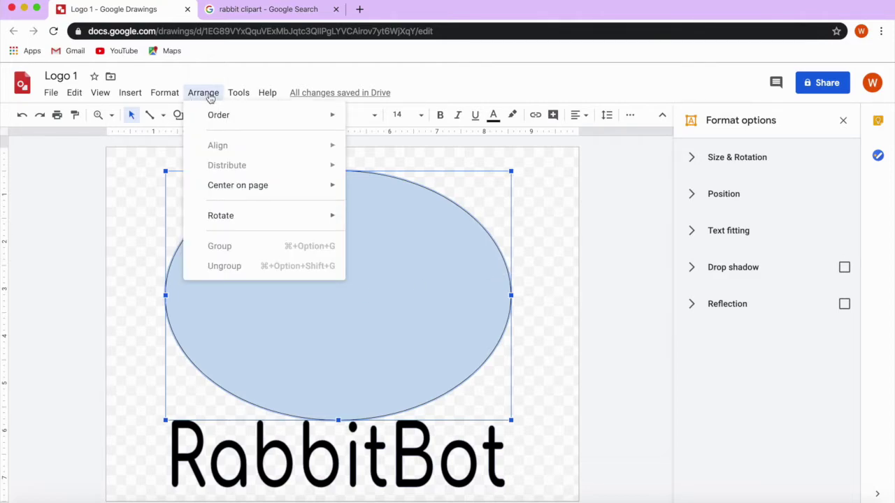
{"action": "mouse_move", "coordinate": [289, 119]}
{"action": "left_click", "coordinate": [425, 182]}
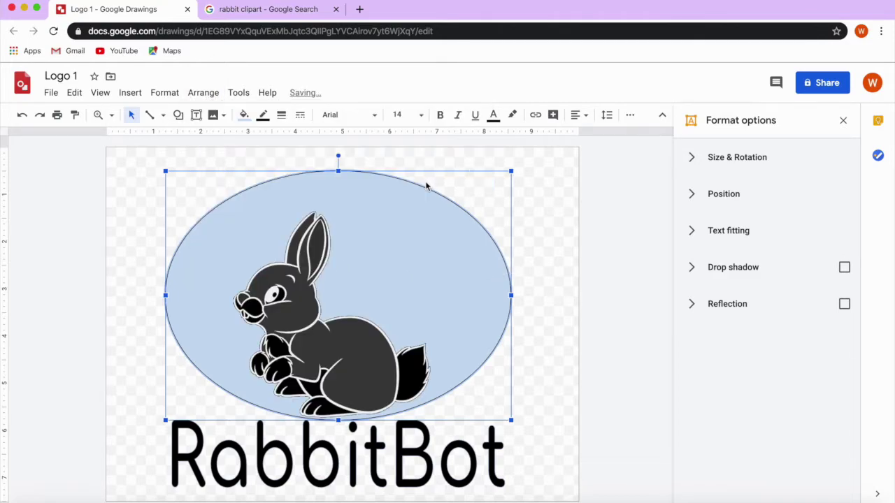
{"action": "left_click", "coordinate": [244, 115]}
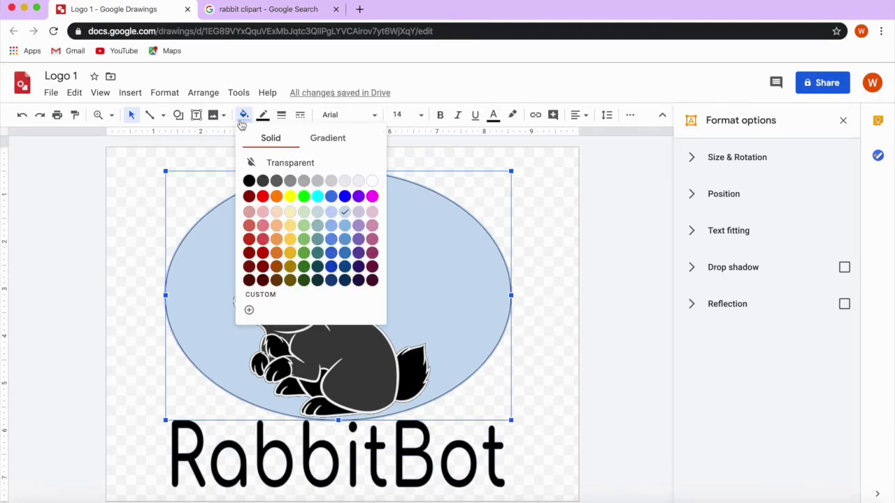
{"action": "left_click", "coordinate": [348, 139]}
{"action": "left_click", "coordinate": [301, 179]}
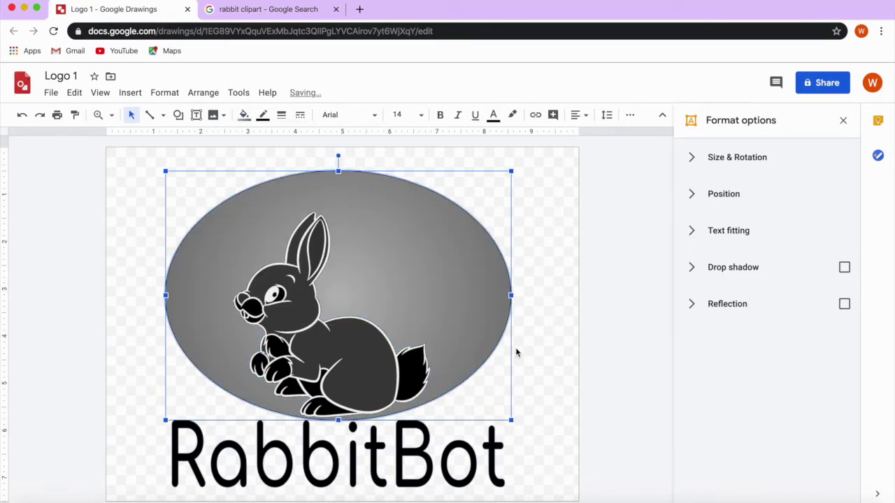
Give the RabbitBot text a drop shadow and reflection, nudge it up, and position it from centre.
{"action": "left_click", "coordinate": [377, 428]}
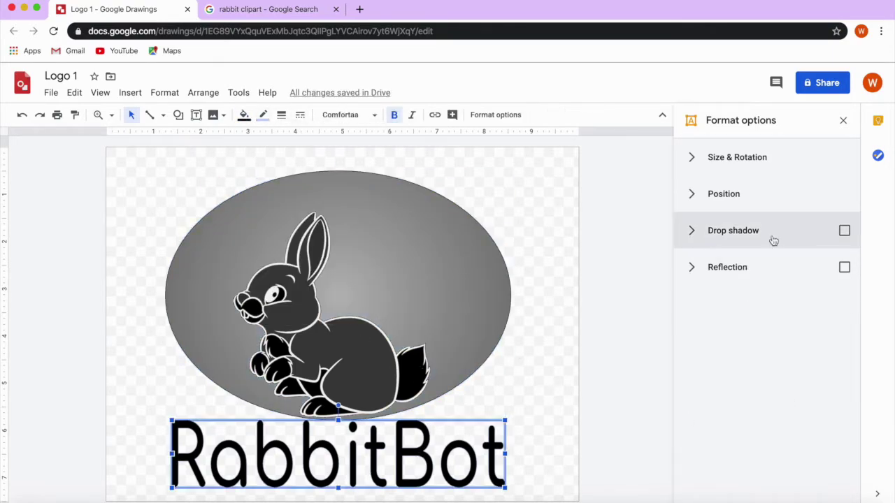
{"action": "left_click", "coordinate": [843, 233]}
{"action": "left_click", "coordinate": [845, 266]}
{"action": "left_click_drag", "start_coordinate": [403, 447], "coordinate": [434, 430]}
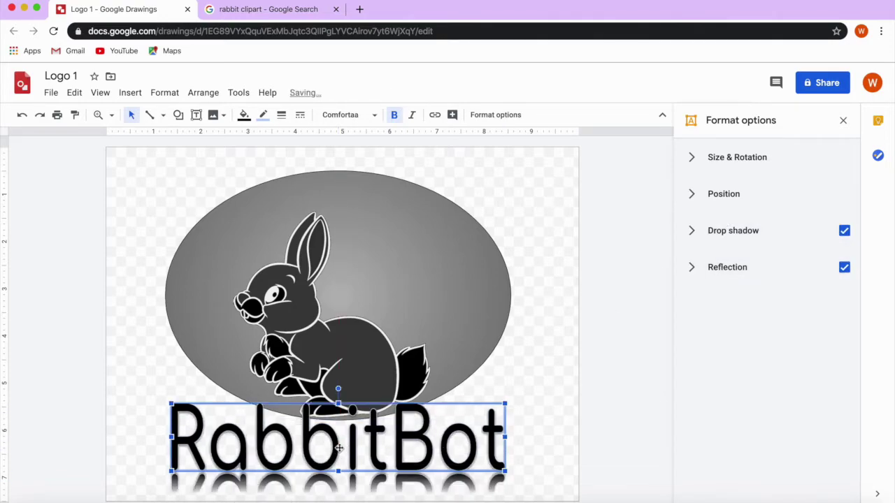
{"action": "left_click", "coordinate": [691, 195]}
{"action": "left_click", "coordinate": [727, 241]}
{"action": "left_click", "coordinate": [721, 291]}
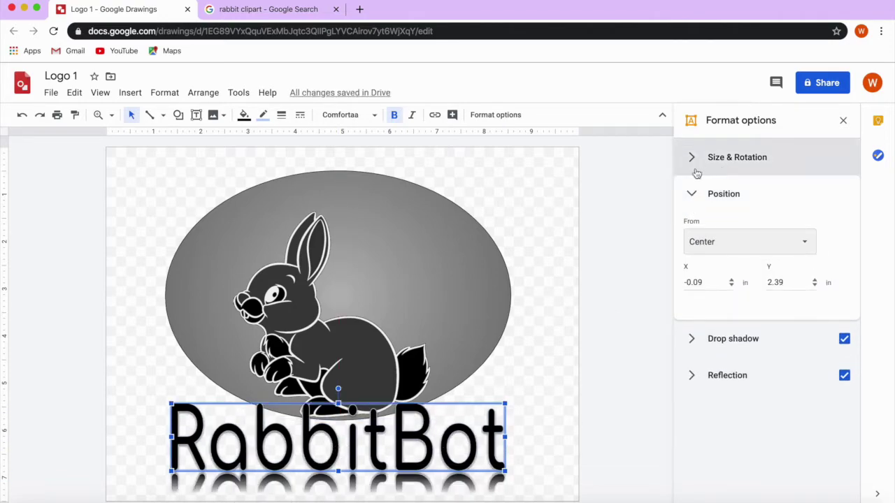
{"action": "left_click", "coordinate": [692, 192]}
{"action": "left_click", "coordinate": [565, 250]}
Search images for 'robot eyes' and copy the green lens eye image.
{"action": "left_click", "coordinate": [267, 9]}
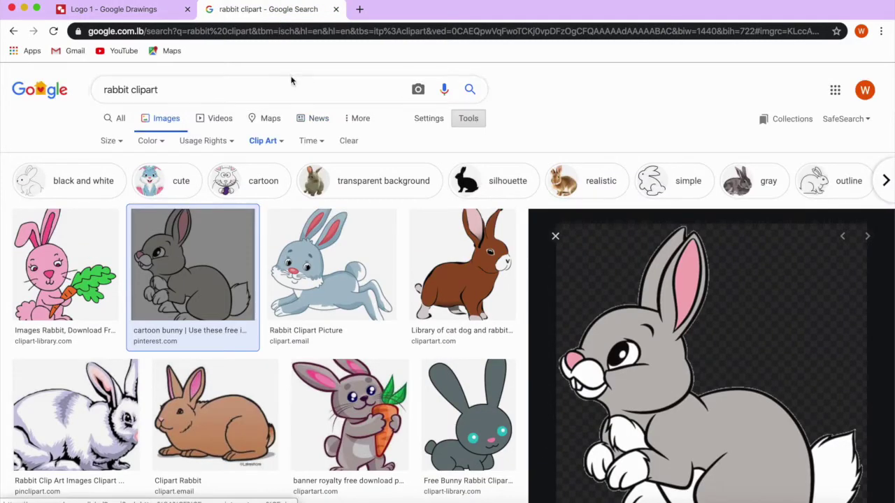
{"action": "triple_click", "coordinate": [289, 79]}
{"action": "type", "text": "robot eyes"}
{"action": "key", "text": "Return"}
{"action": "scroll", "coordinate": [180, 358], "scroll_direction": "down", "scroll_amount": 3}
{"action": "left_click", "coordinate": [84, 402]}
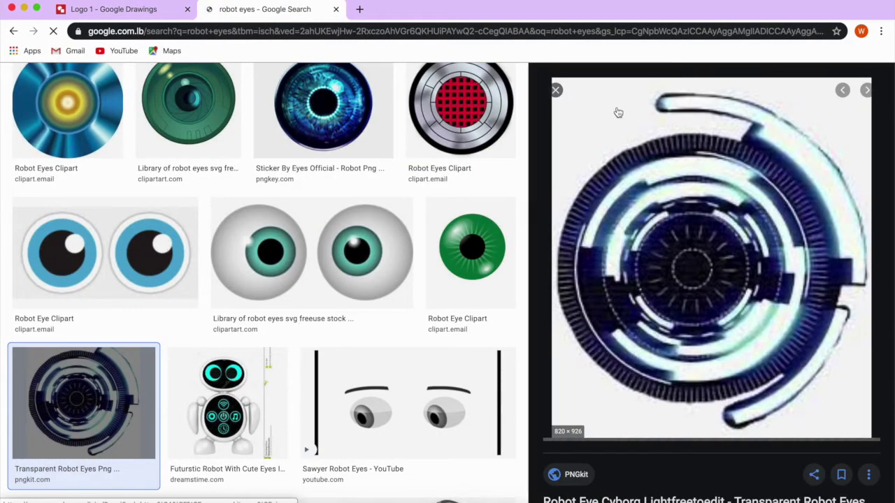
{"action": "left_click", "coordinate": [188, 105]}
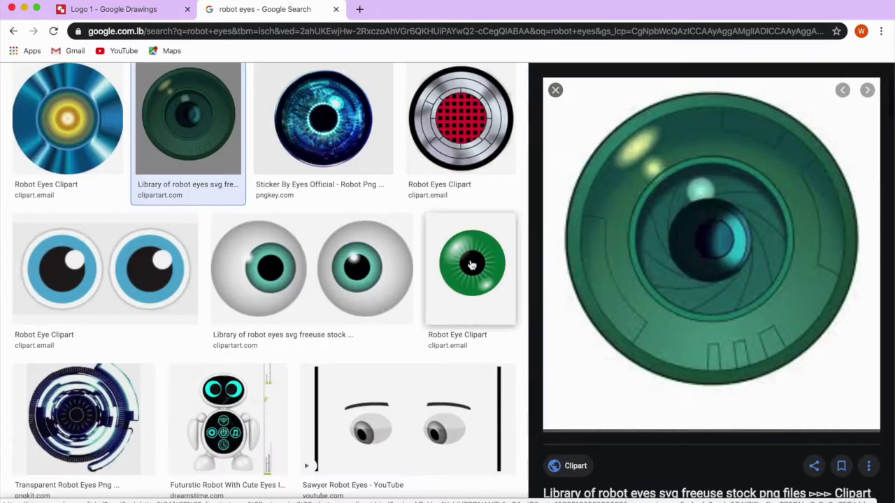
{"action": "scroll", "coordinate": [389, 369], "scroll_direction": "down", "scroll_amount": 8}
{"action": "right_click", "coordinate": [655, 239]}
{"action": "left_click", "coordinate": [690, 355]}
Paste the lens over the rabbit's eye and recolour it red.
{"action": "key", "text": "super+1"}
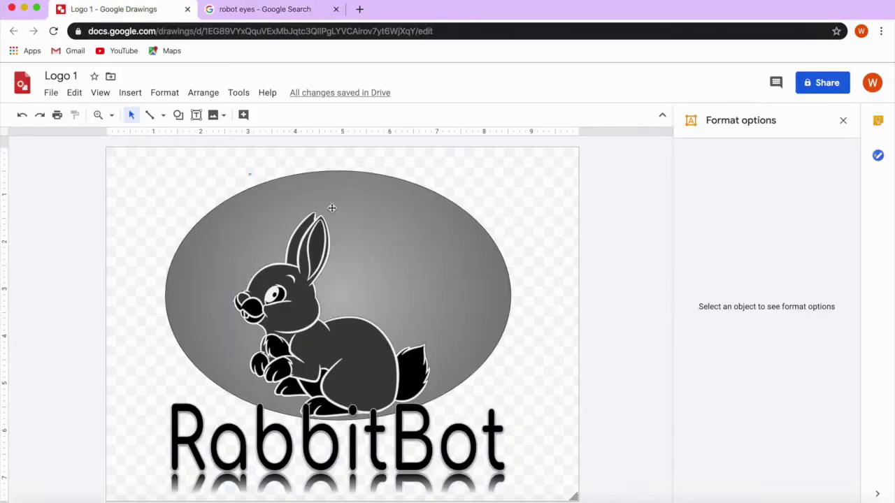
{"action": "key", "text": "super+v"}
{"action": "left_click_drag", "start_coordinate": [445, 379], "coordinate": [279, 288]}
{"action": "left_click", "coordinate": [767, 263]}
{"action": "left_click", "coordinate": [759, 318]}
{"action": "left_click", "coordinate": [539, 407]}
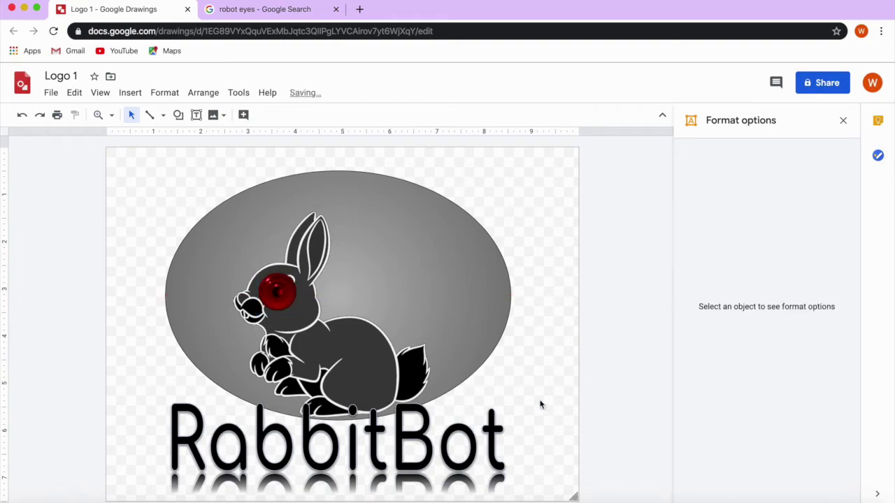
{"action": "key", "text": "super+2"}
{"action": "scroll", "coordinate": [140, 89], "scroll_direction": "up", "scroll_amount": 8}
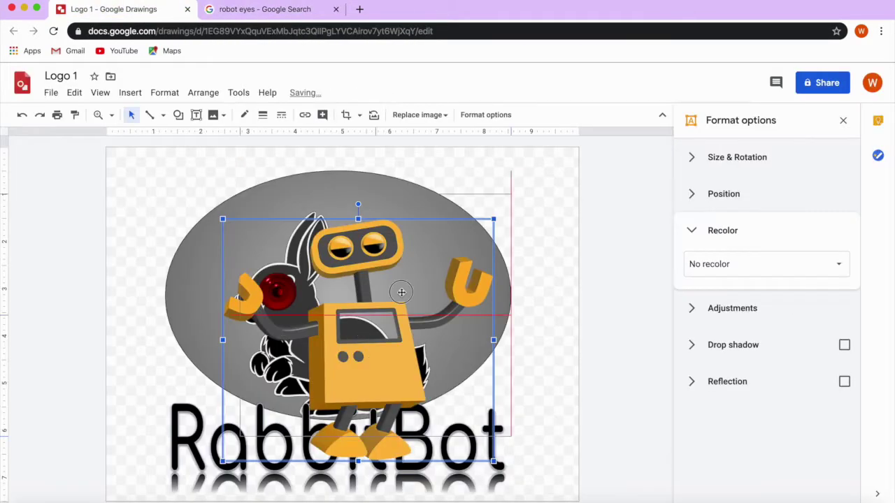
Nudge the robot into place on the logo, then open a black gear image to copy it.
{"action": "mouse_move", "coordinate": [359, 279]}
{"action": "left_mouse_down"}
{"action": "mouse_move", "coordinate": [372, 295]}
{"action": "mouse_move", "coordinate": [370, 280]}
{"action": "left_mouse_up"}
{"action": "key", "text": "super+2"}
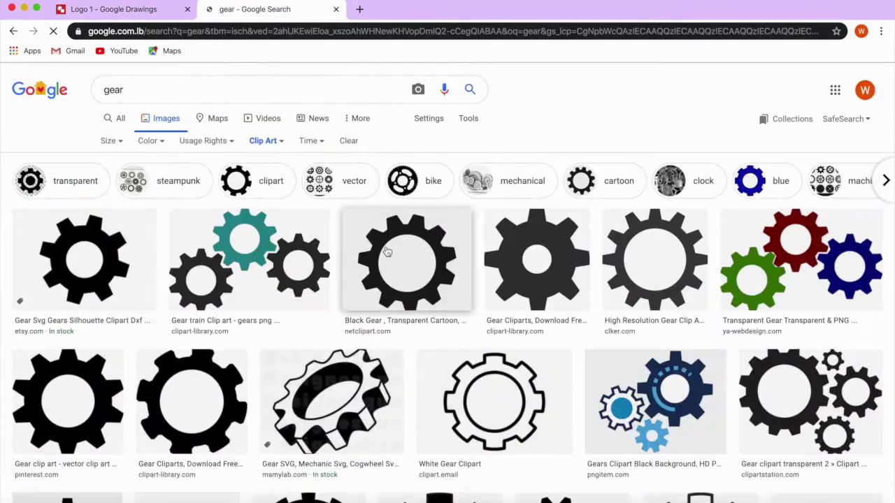
{"action": "scroll", "coordinate": [389, 400], "scroll_direction": "down", "scroll_amount": 5}
{"action": "left_click", "coordinate": [389, 401]}
{"action": "right_click", "coordinate": [650, 163]}
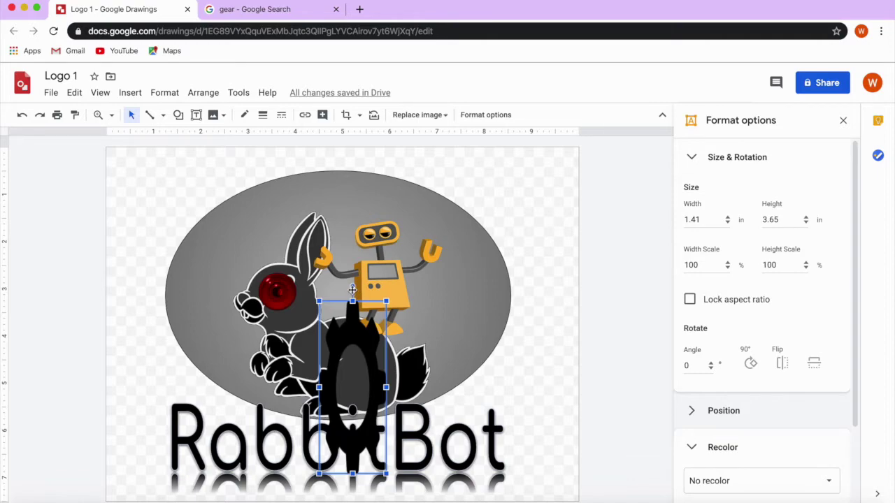
Crop the gear's bottom, shrink it, and set it on the rabbit's head tilted about 20°.
{"action": "left_click_drag", "start_coordinate": [354, 315], "coordinate": [561, 236]}
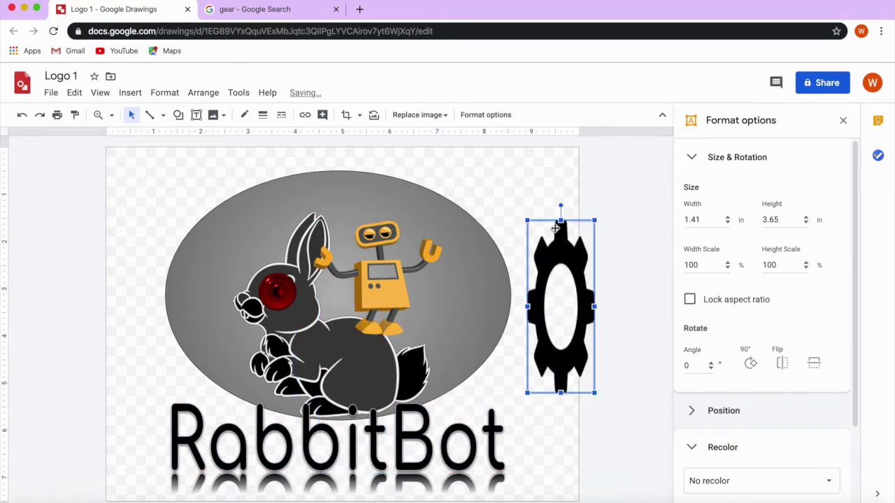
{"action": "left_click_drag", "start_coordinate": [559, 206], "coordinate": [579, 204]}
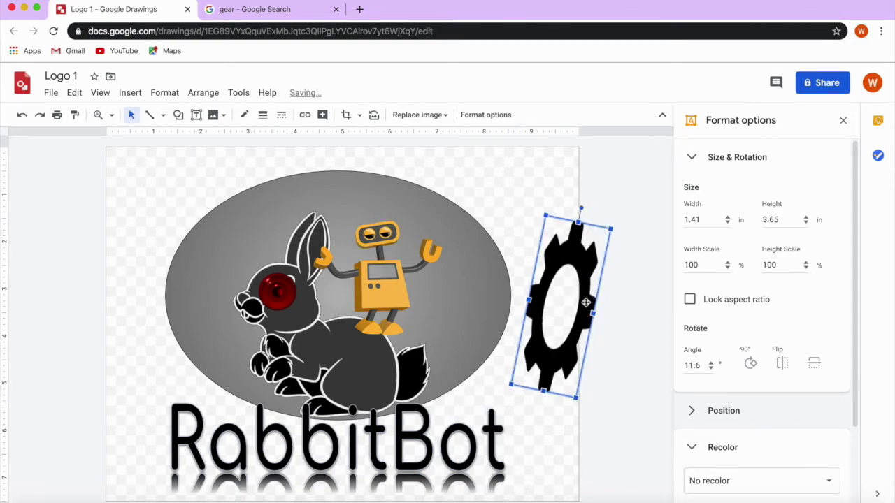
{"action": "left_click", "coordinate": [345, 115]}
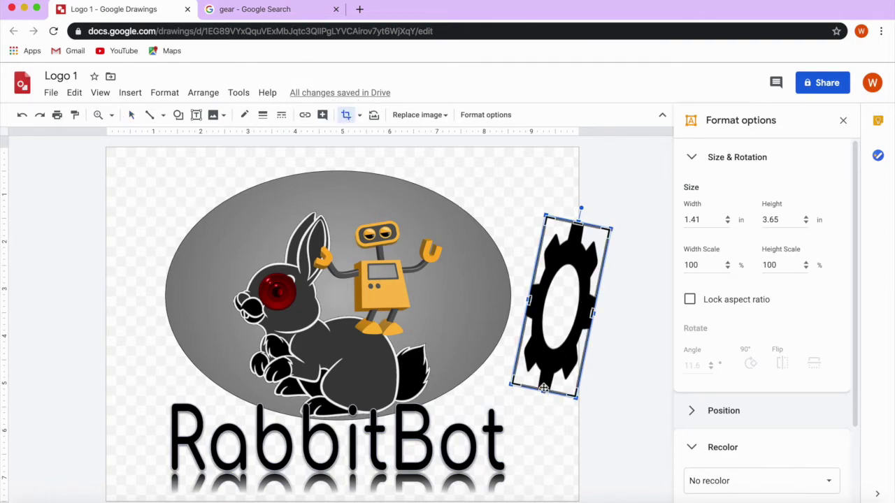
{"action": "left_click_drag", "start_coordinate": [544, 390], "coordinate": [546, 367]}
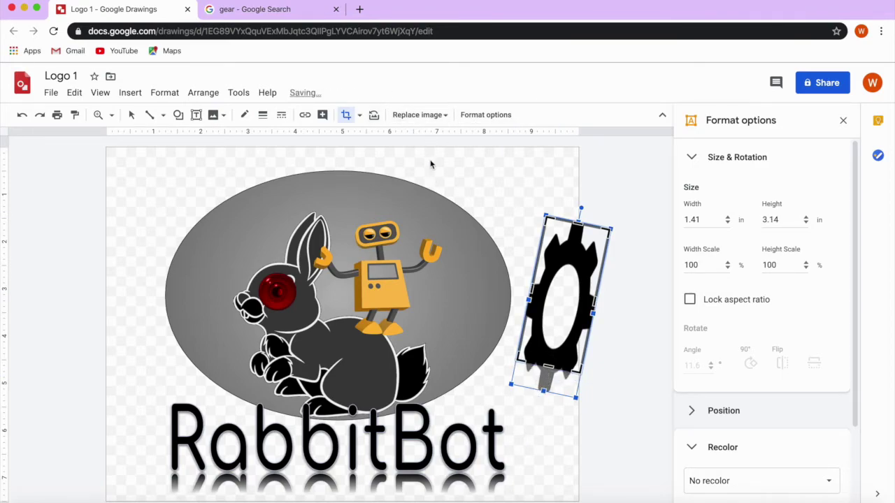
{"action": "left_click", "coordinate": [346, 116]}
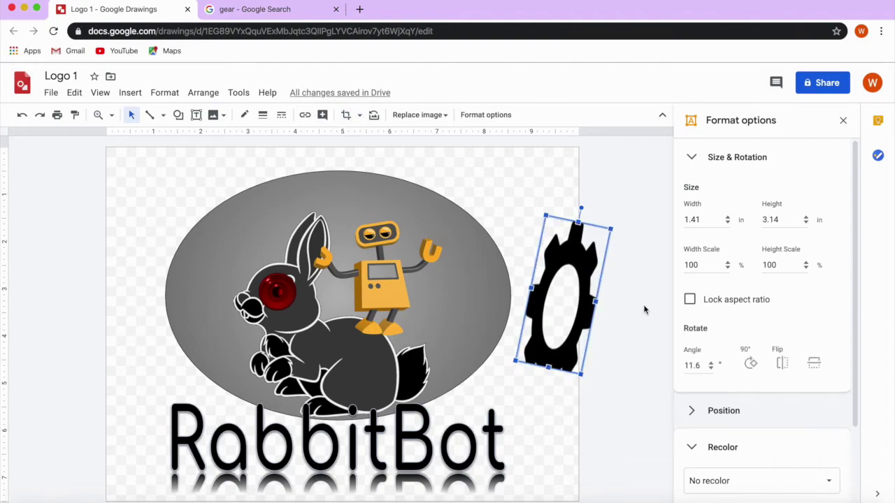
{"action": "left_click_drag", "start_coordinate": [564, 347], "coordinate": [307, 273]}
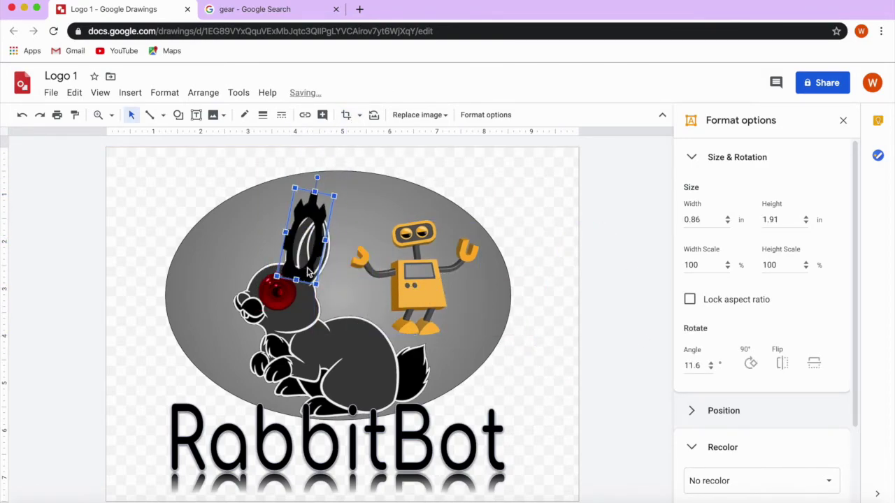
{"action": "left_click_drag", "start_coordinate": [313, 241], "coordinate": [309, 233]}
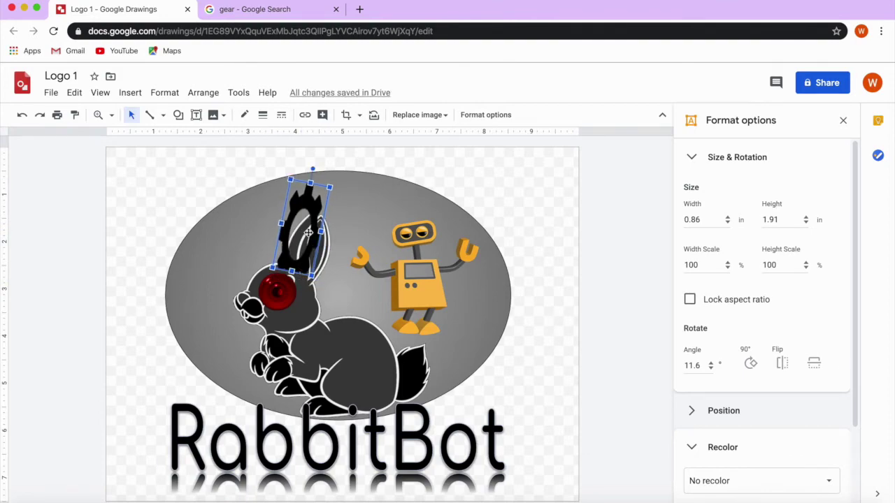
{"action": "left_click_drag", "start_coordinate": [320, 169], "coordinate": [321, 170]}
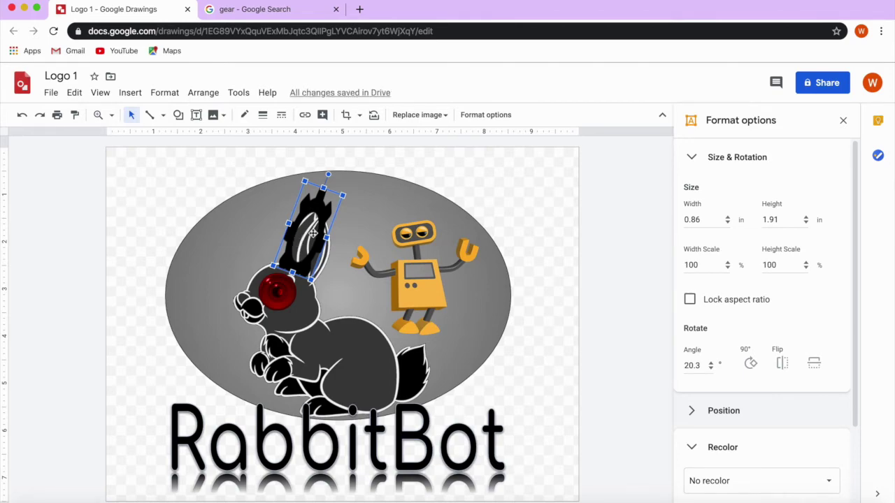
Duplicate the gear with Edit > Duplicate and shift the copy to form a second ear.
{"action": "key", "text": "ctrl+d"}
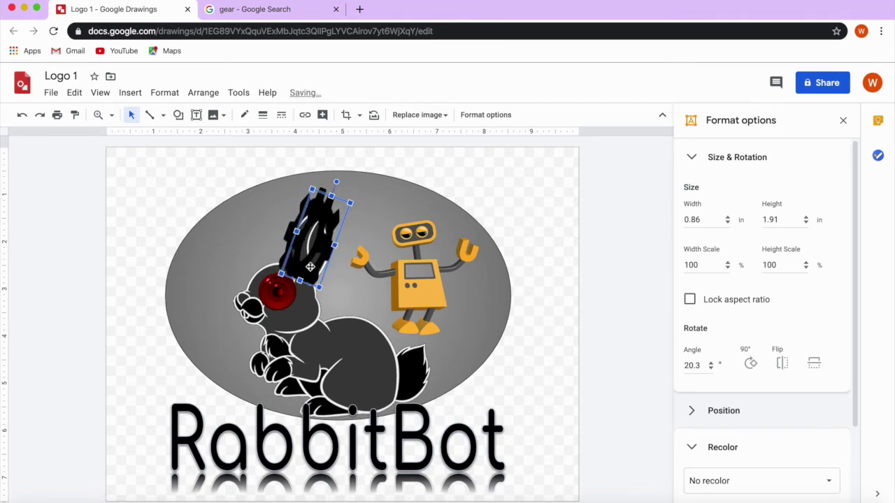
{"action": "left_click", "coordinate": [77, 99]}
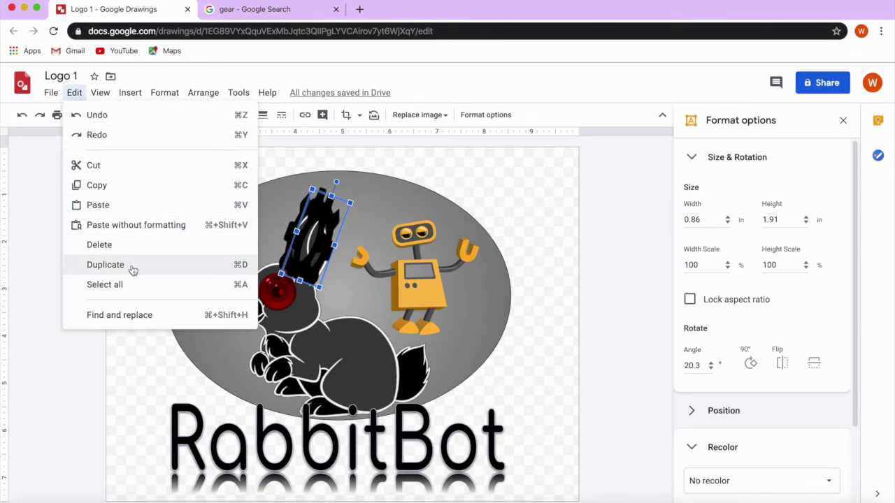
{"action": "left_click", "coordinate": [214, 267]}
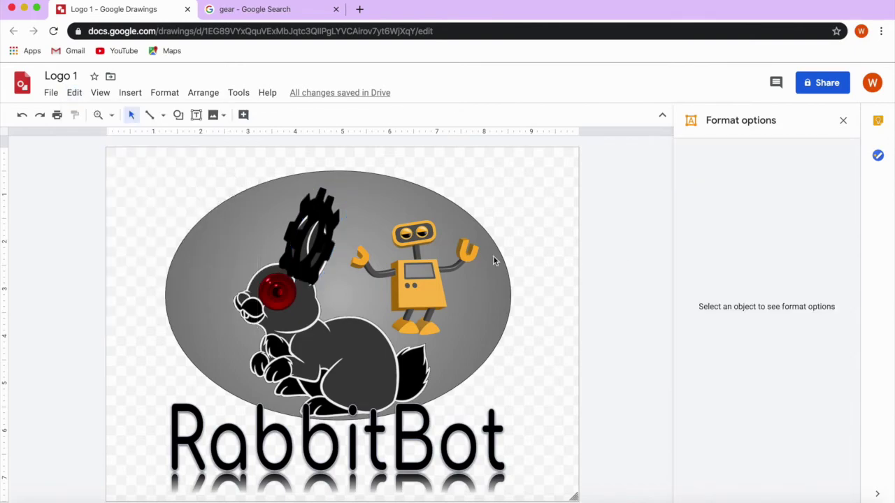
{"action": "left_click_drag", "start_coordinate": [335, 236], "coordinate": [333, 249]}
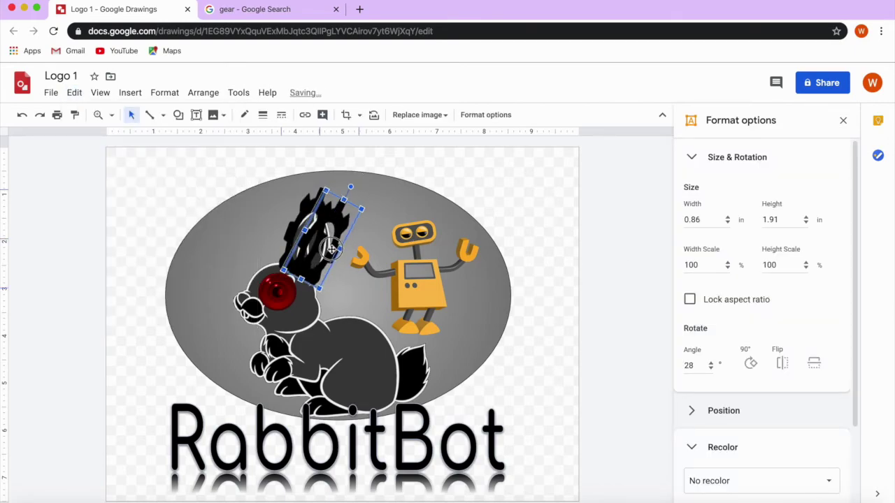
Move the robot left beside the ears and send it one layer backward.
{"action": "left_click", "coordinate": [410, 296]}
{"action": "left_click_drag", "start_coordinate": [410, 296], "coordinate": [378, 296]}
{"action": "left_click", "coordinate": [202, 93]}
{"action": "mouse_move", "coordinate": [231, 115]}
{"action": "left_click", "coordinate": [398, 158]}
{"action": "left_click_drag", "start_coordinate": [379, 297], "coordinate": [372, 293]}
{"action": "left_click", "coordinate": [594, 326]}
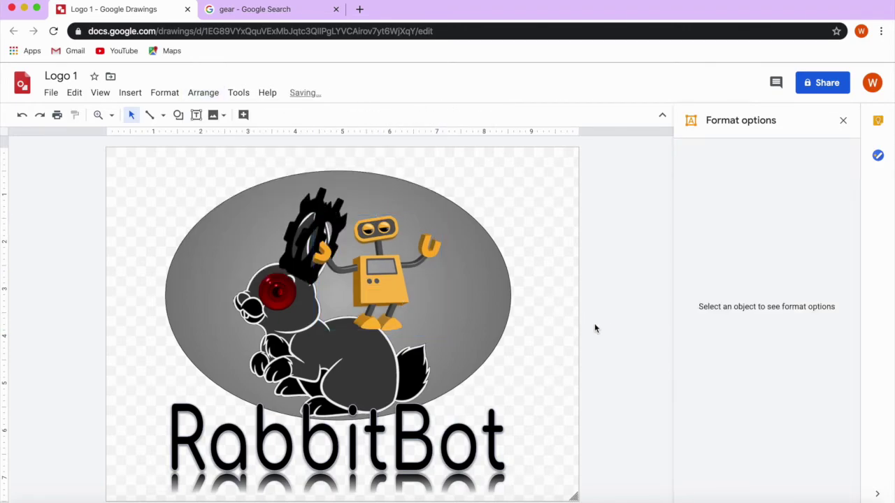
{"action": "left_click", "coordinate": [401, 282]}
Recolour the robot dark red (Dark 1) and give it a drop shadow.
{"action": "left_click", "coordinate": [753, 441]}
{"action": "left_click", "coordinate": [753, 446]}
{"action": "left_click", "coordinate": [774, 378]}
{"action": "scroll", "coordinate": [803, 447], "scroll_direction": "down", "scroll_amount": 5}
{"action": "left_click", "coordinate": [809, 458]}
{"action": "left_click", "coordinate": [803, 376]}
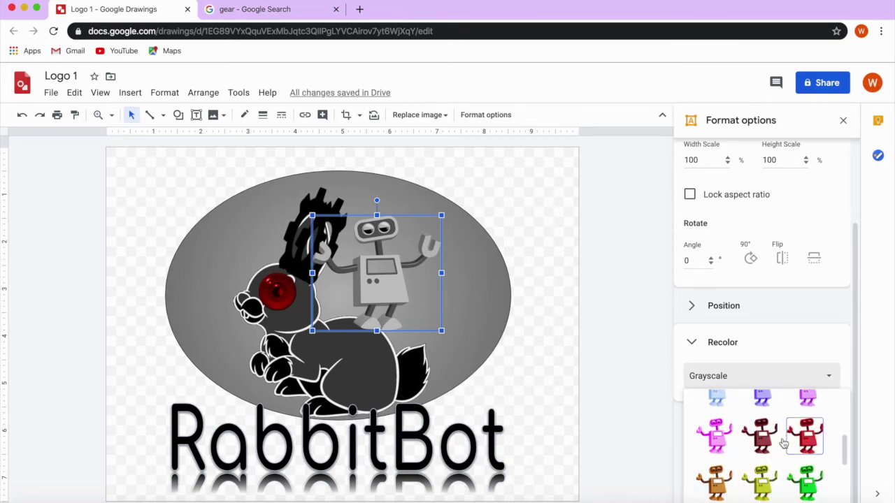
{"action": "left_click", "coordinate": [804, 431]}
{"action": "left_click", "coordinate": [834, 457]}
{"action": "left_click", "coordinate": [591, 301]}
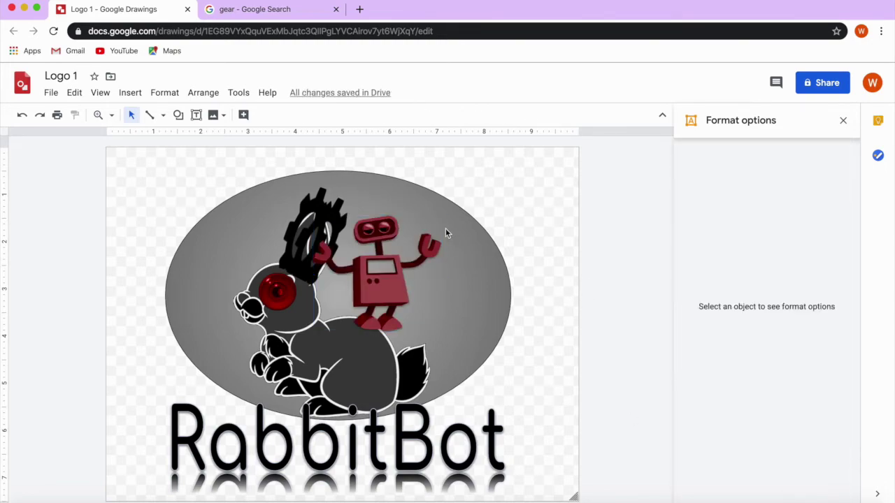
Set the grey oval's border weight to 8px.
{"action": "left_click", "coordinate": [177, 269]}
{"action": "left_click", "coordinate": [263, 114]}
{"action": "left_click", "coordinate": [291, 116]}
{"action": "left_click", "coordinate": [302, 217]}
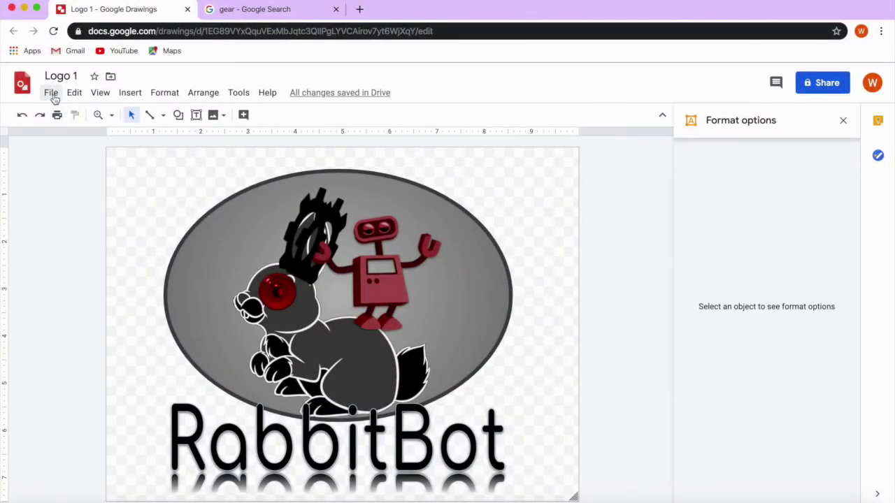
Show the File > Download submenu listing PDF, JPEG, PNG and SVG formats.
{"action": "left_click", "coordinate": [52, 94]}
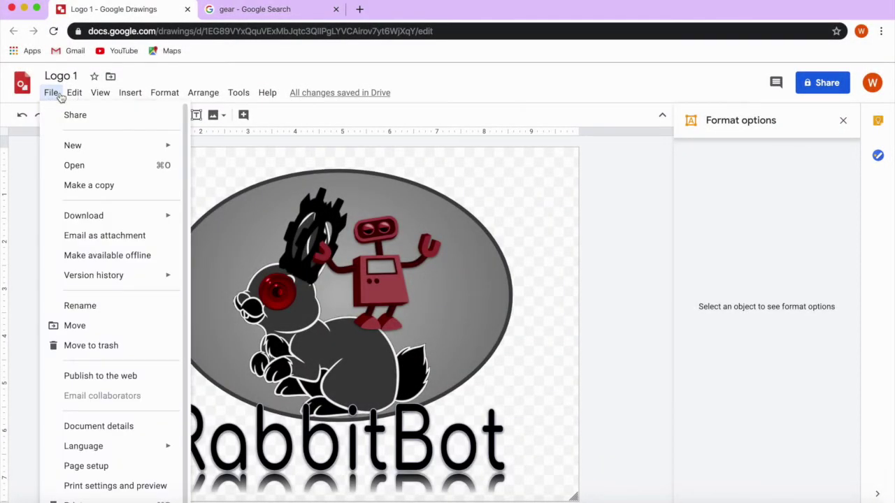
{"action": "mouse_move", "coordinate": [163, 221]}
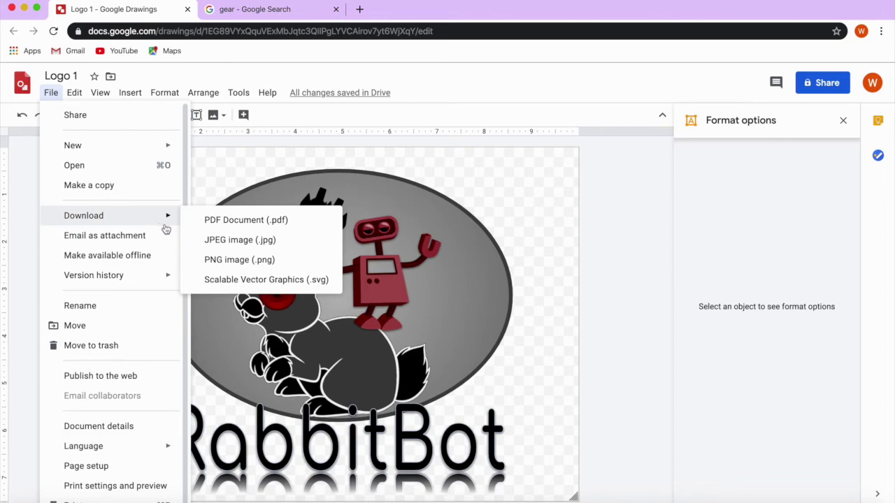